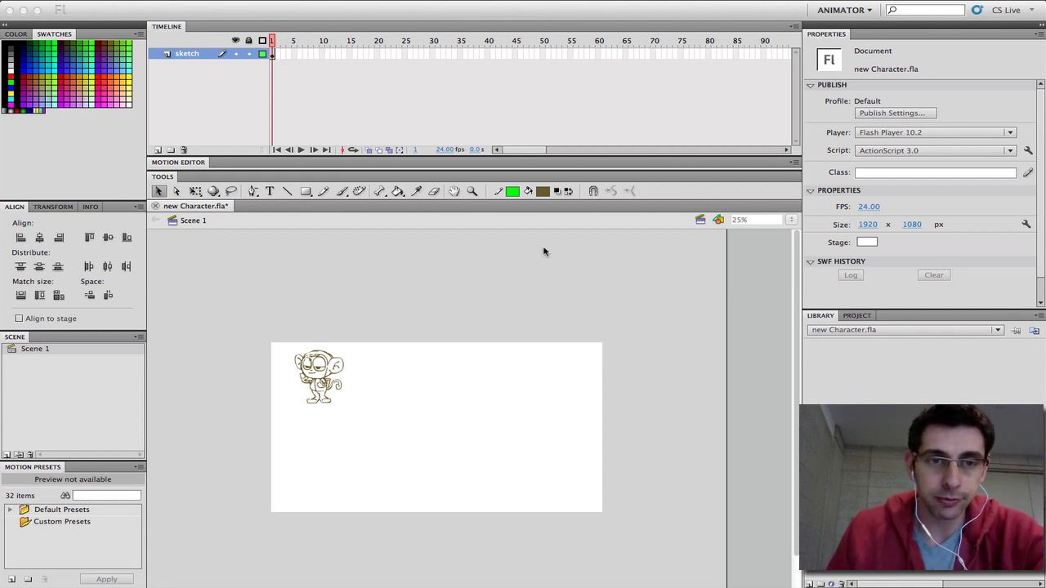
Select the whole monkey sketch and move it to the centre of the stage.
left_click(309, 343)
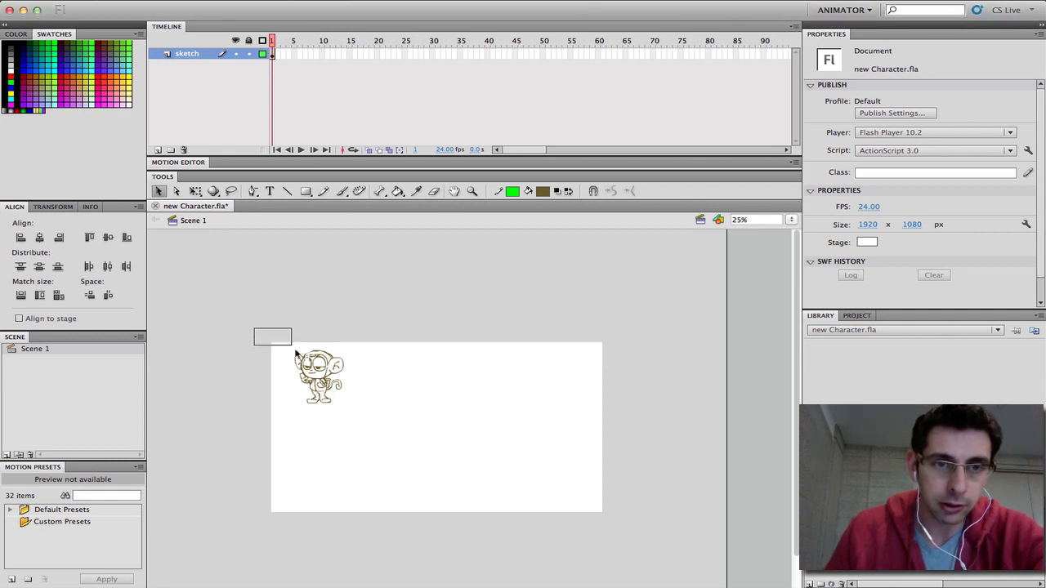
left_click_drag(295, 352, 378, 439)
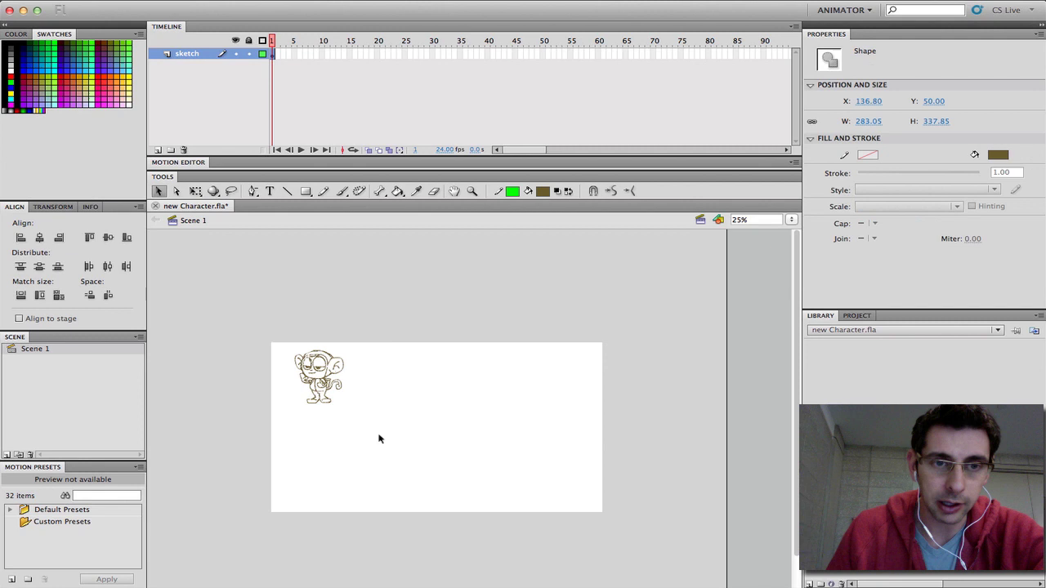
key("super+1")
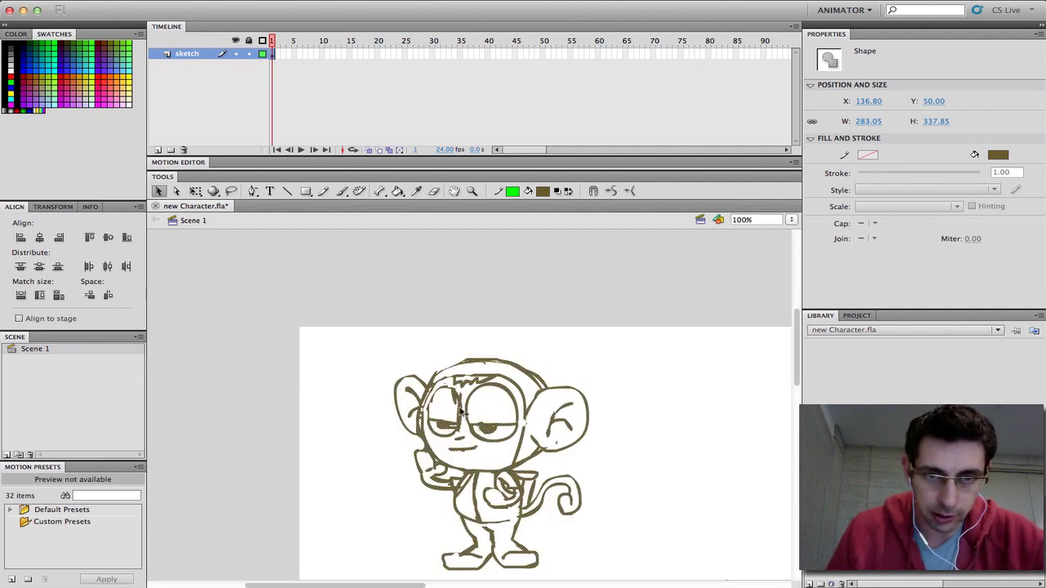
key("super+minus")
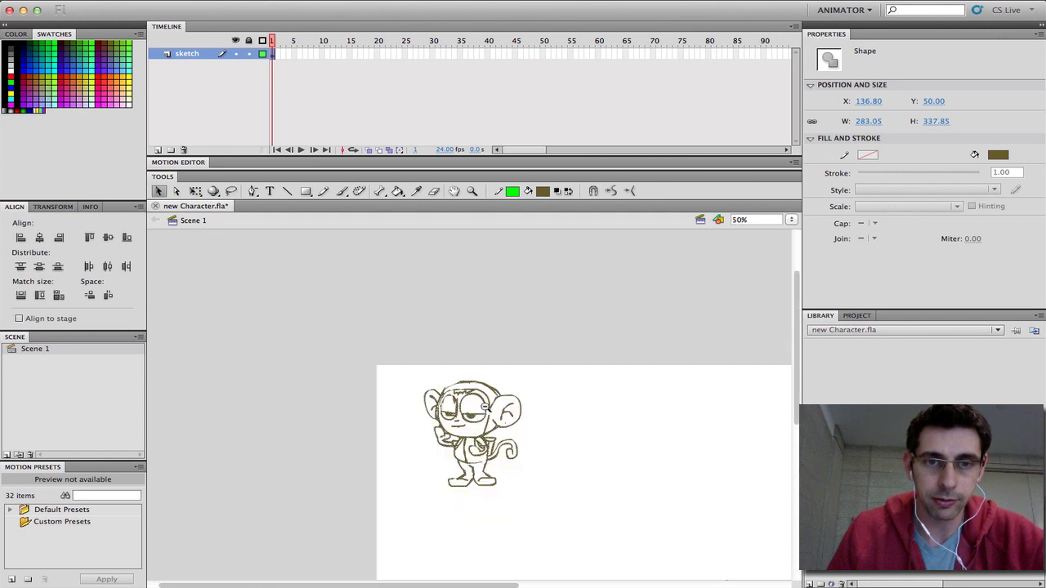
left_click(468, 414)
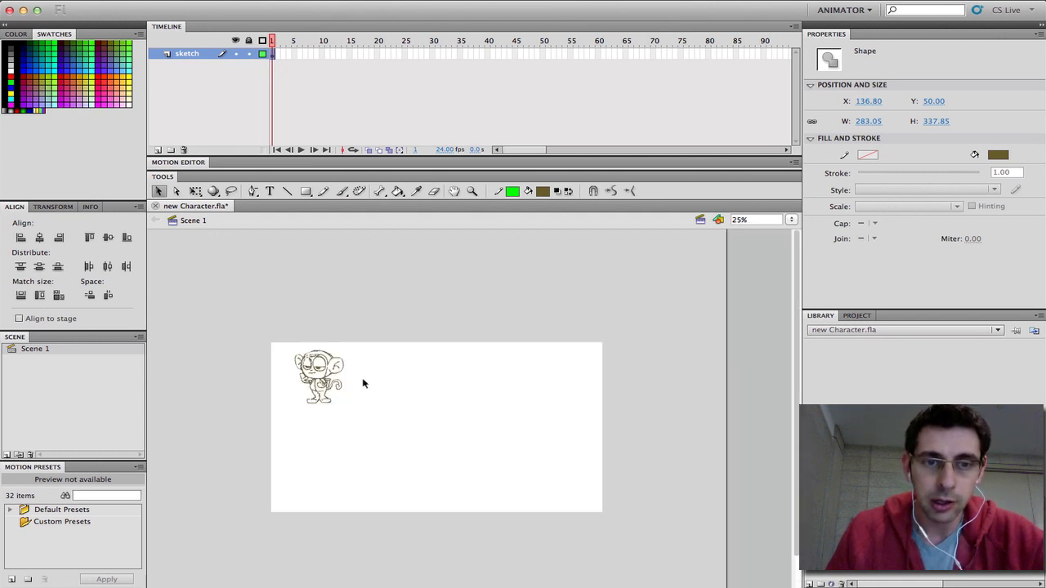
left_click_drag(310, 381, 426, 433)
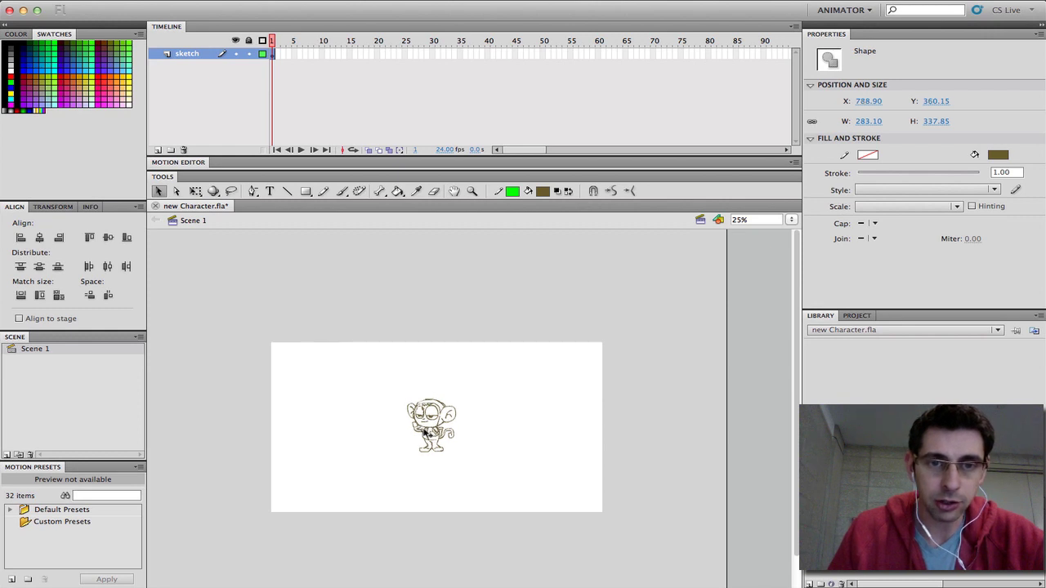
Scale the sketch up with Free Transform until it overflows the stage's top and bottom.
left_click(196, 191)
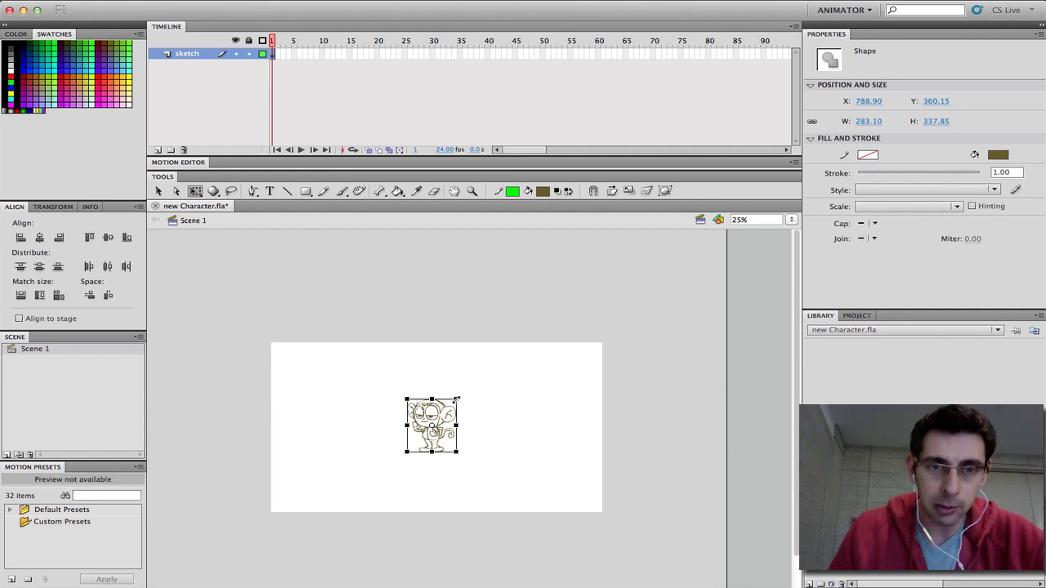
left_click_drag(455, 400, 504, 351)
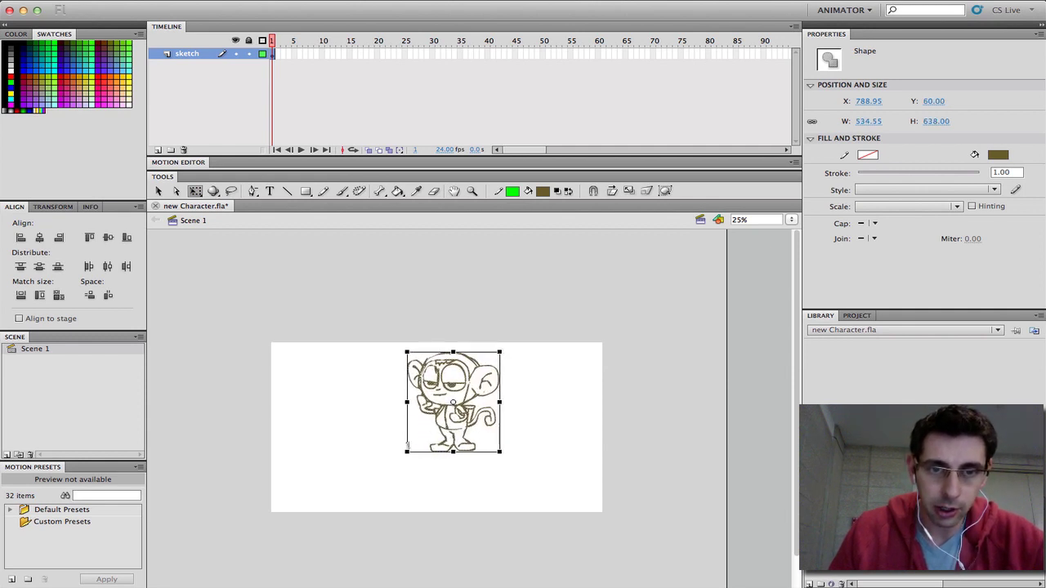
left_click_drag(405, 450, 292, 546)
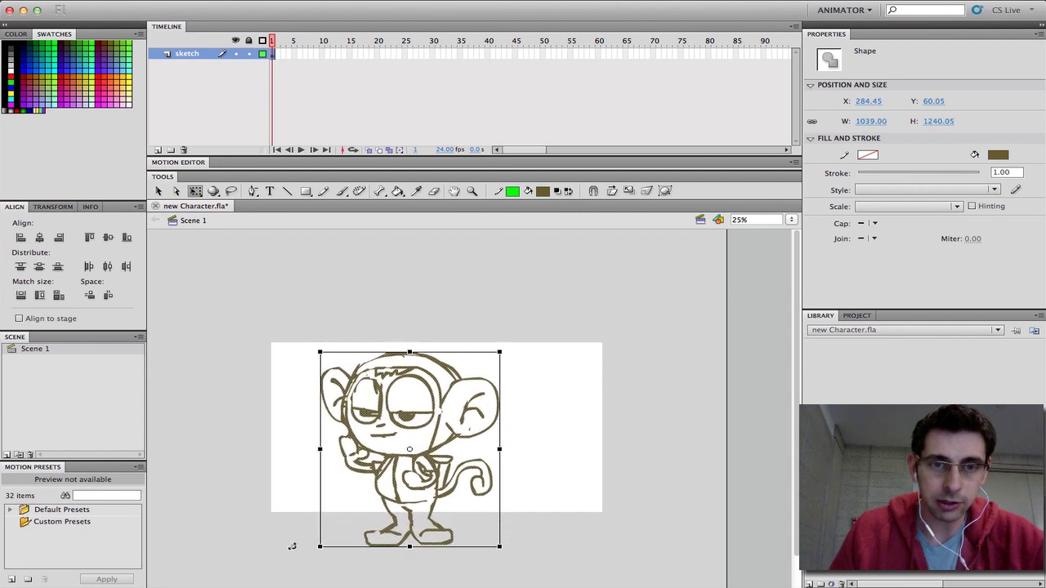
left_click_drag(499, 352, 568, 276)
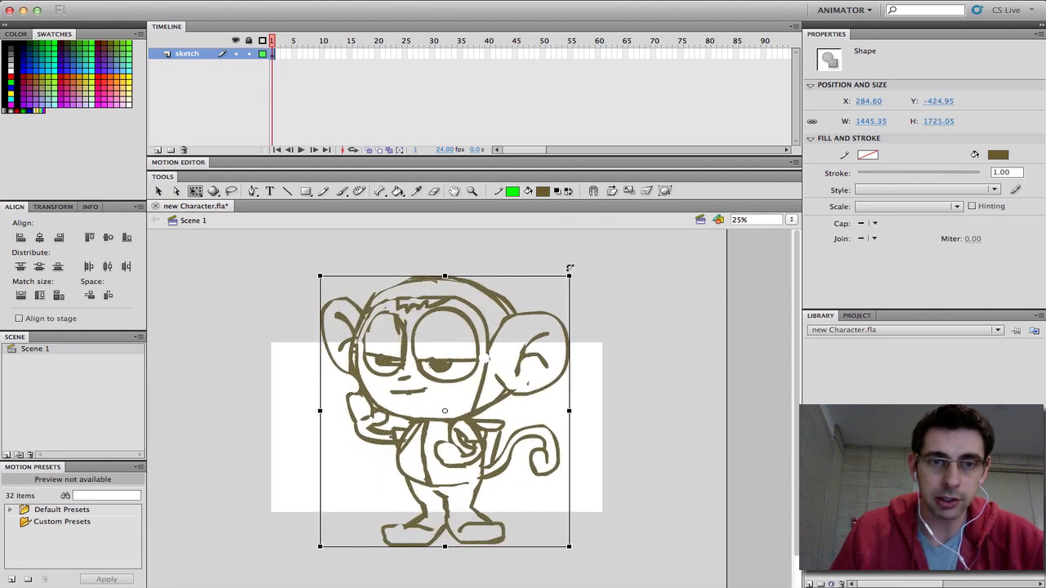
left_click_drag(319, 546, 313, 551)
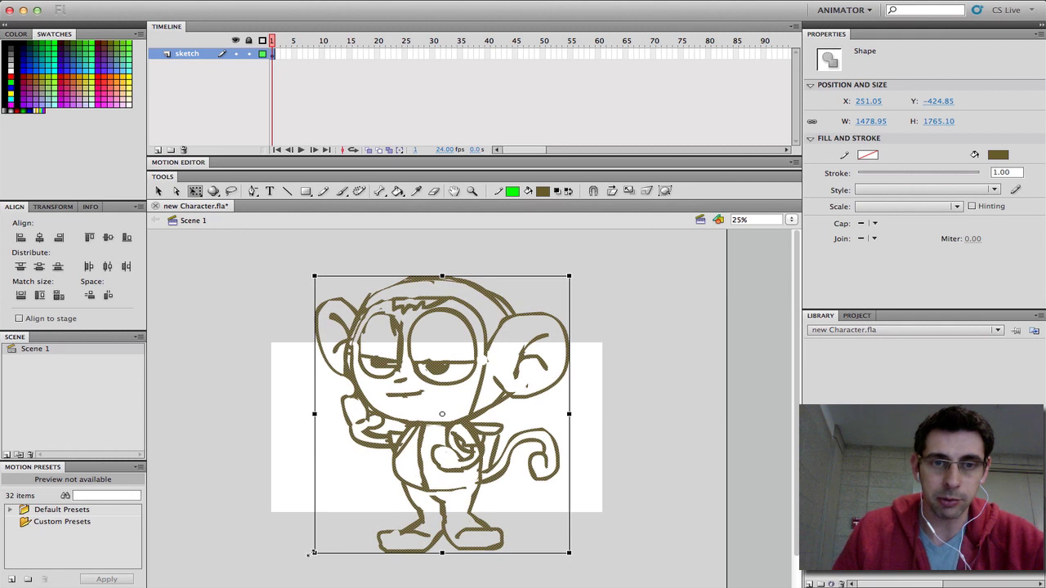
left_click(619, 374)
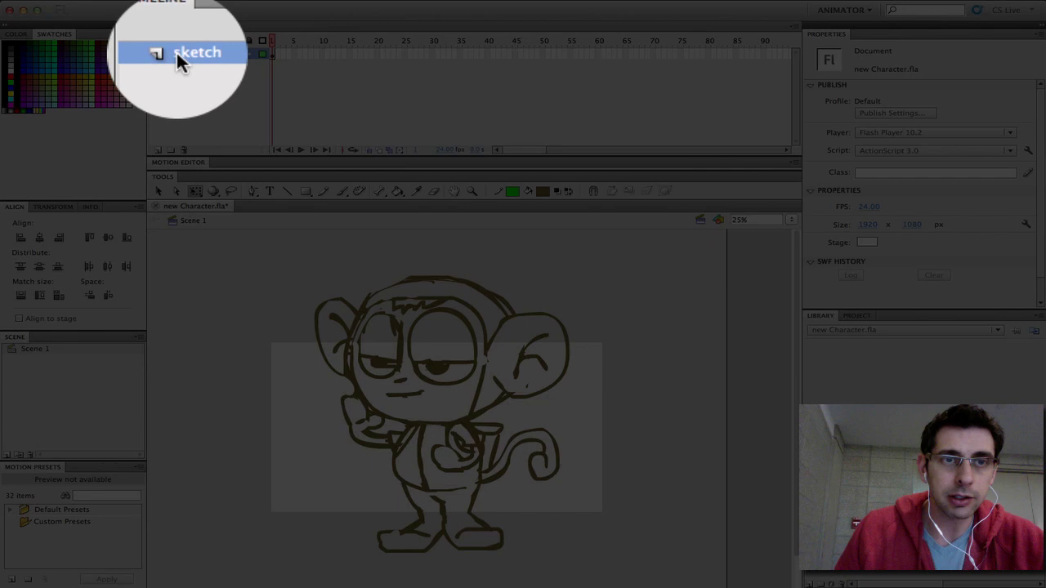
Add a layer named 'body' above the sketch, then lock the sketch layer and confirm it can't be selected.
left_click(156, 149)
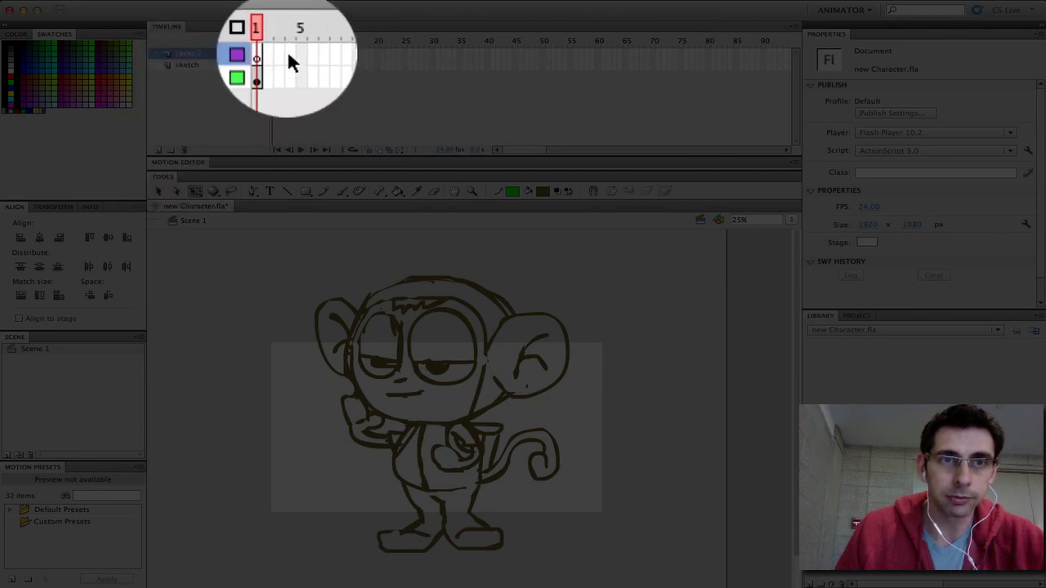
double_click(193, 54)
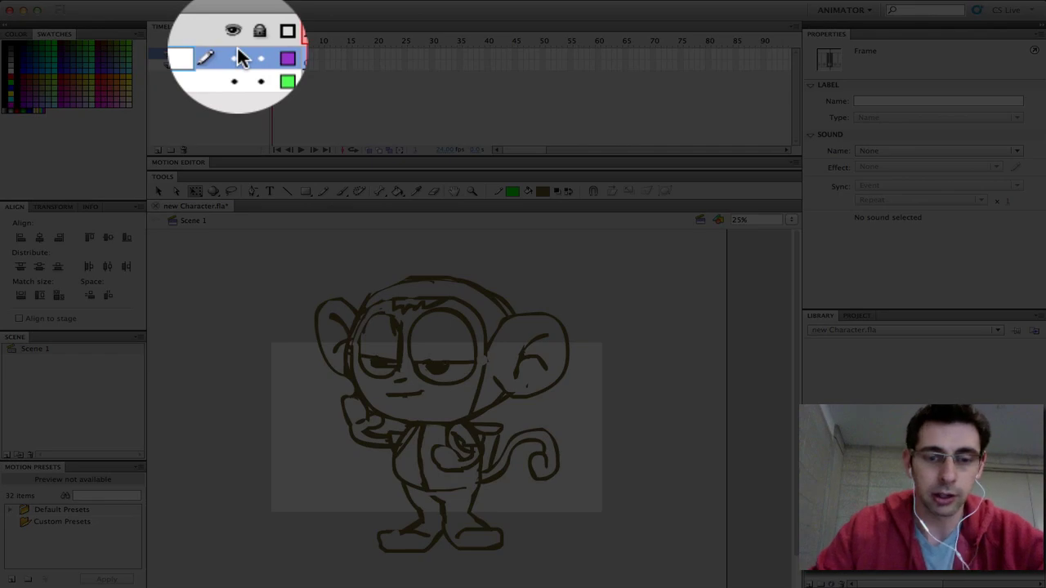
type("body")
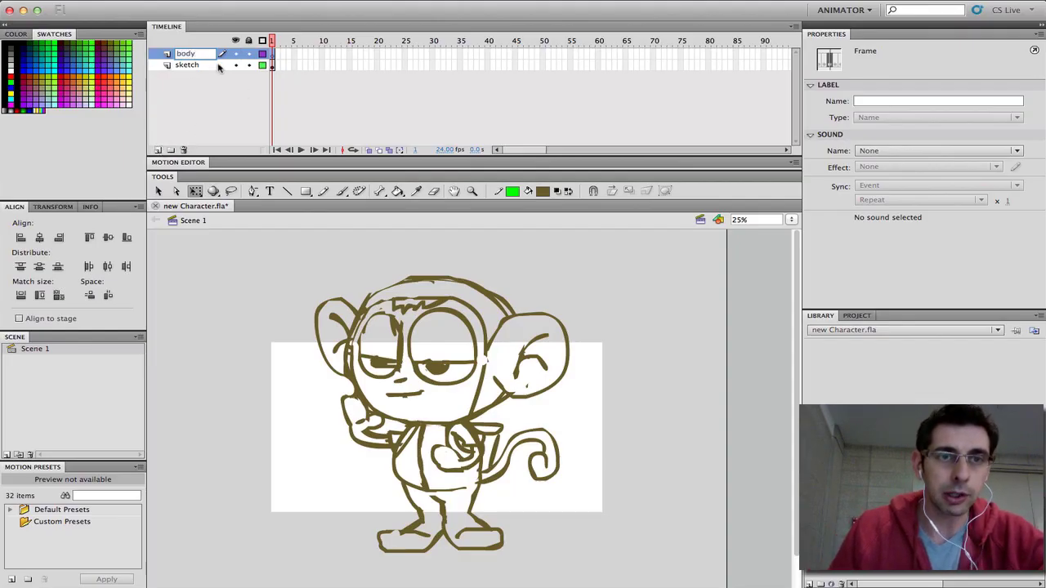
left_click(249, 66)
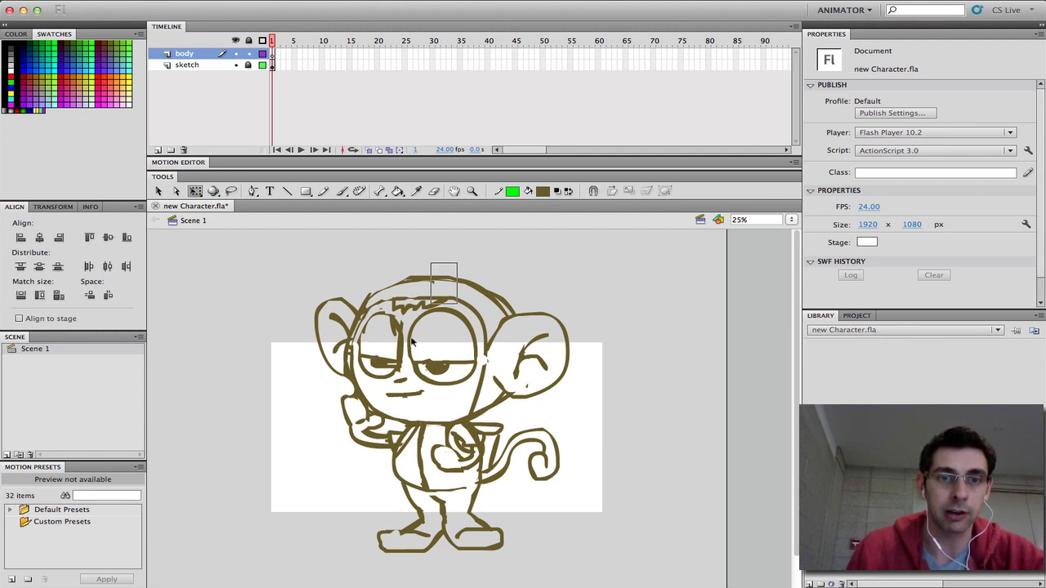
left_click_drag(371, 345, 527, 462)
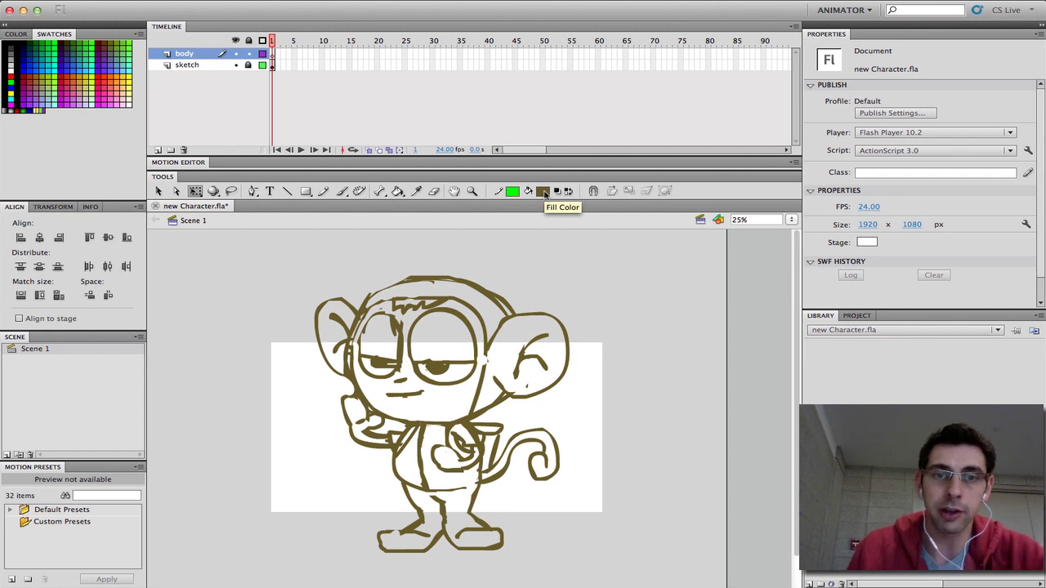
With a black fill and the Brush, trace the torso's lower curve and vertical belly line.
left_click(544, 193)
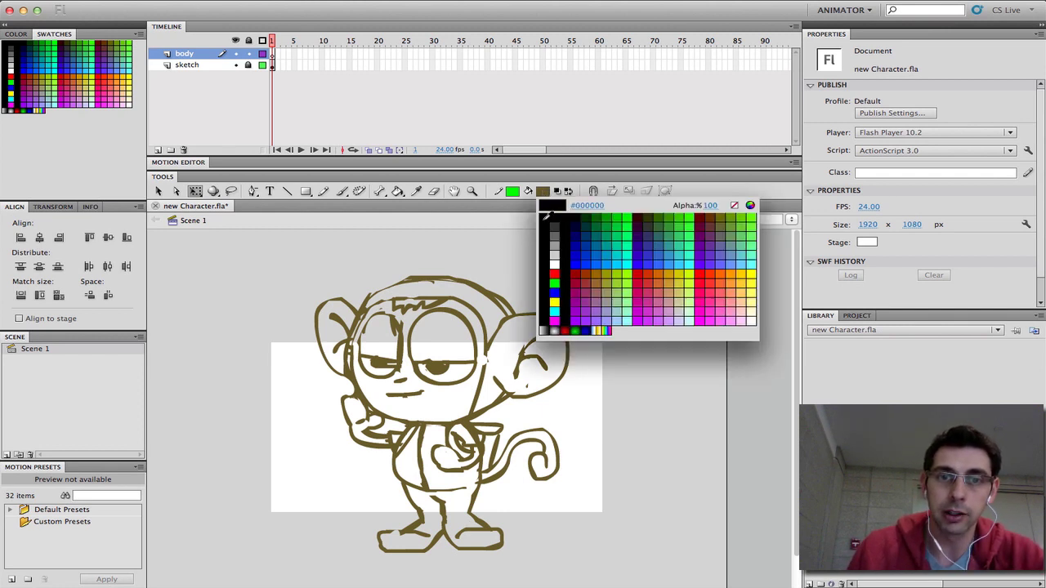
left_click(544, 215)
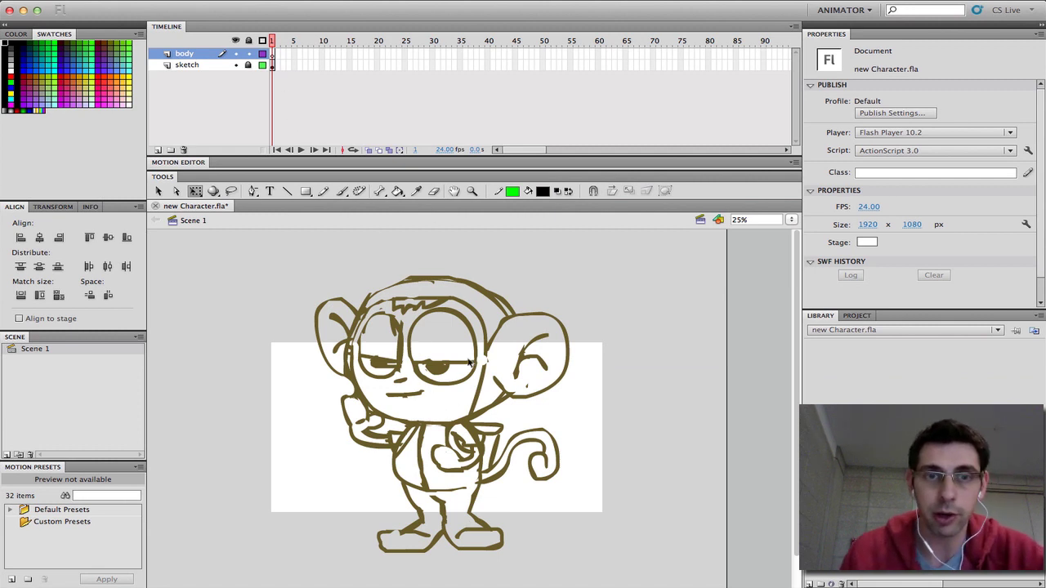
left_click(342, 192)
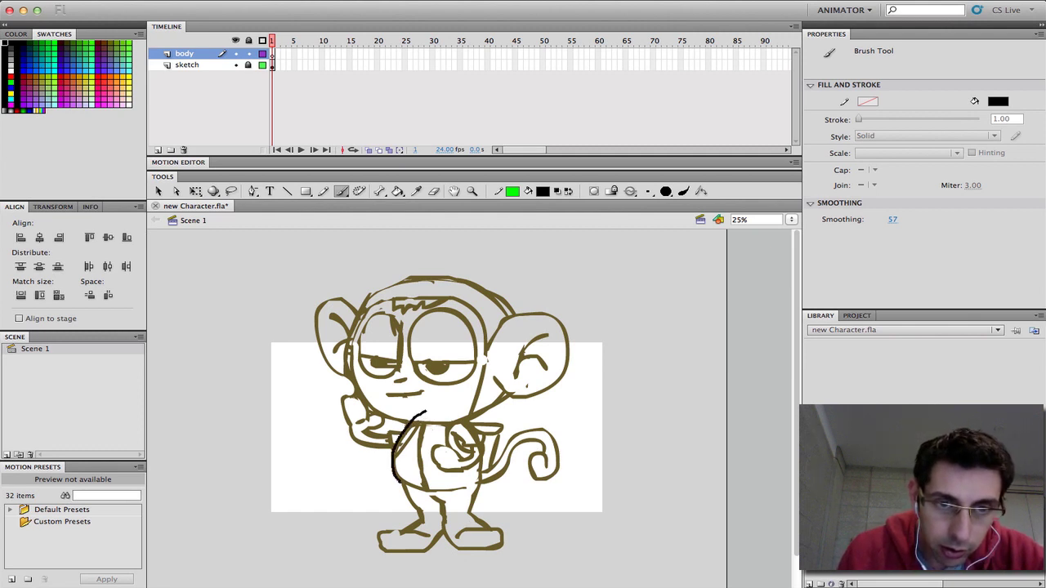
left_click_drag(397, 480, 470, 490)
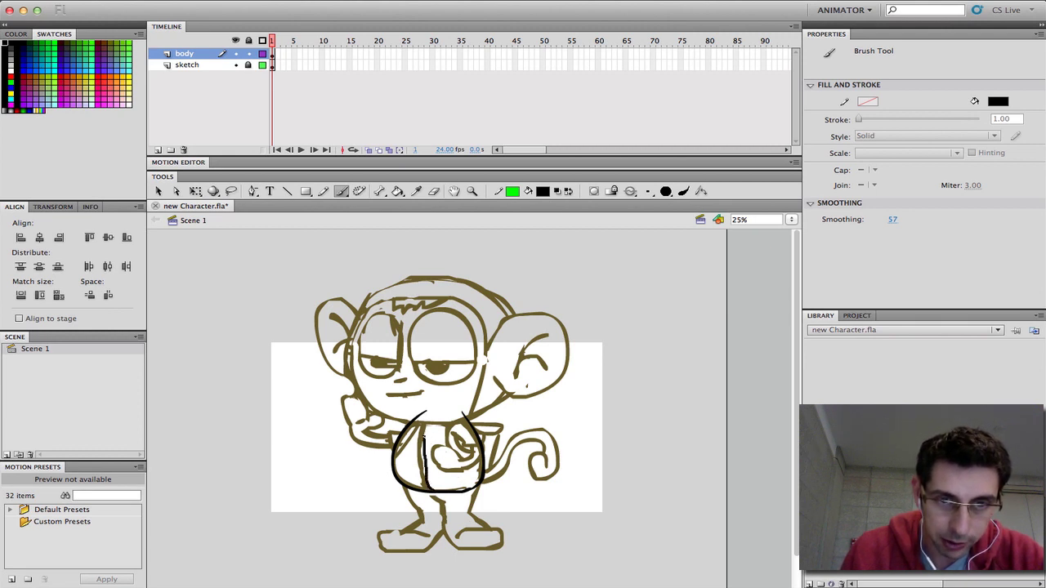
left_click_drag(431, 415, 428, 488)
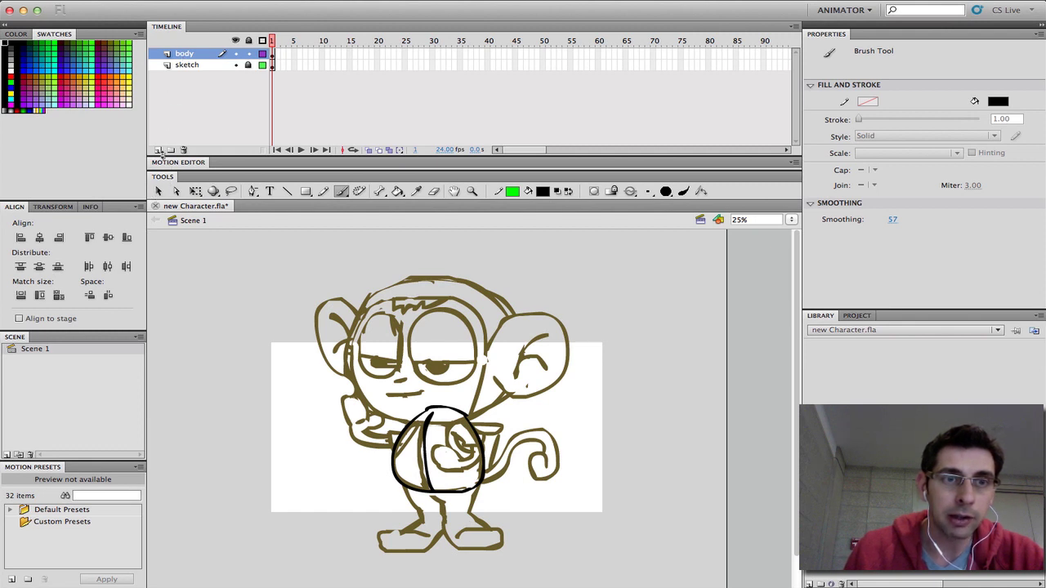
Add a new layer, move it below 'body', and name it 'backpack'.
left_click(158, 150)
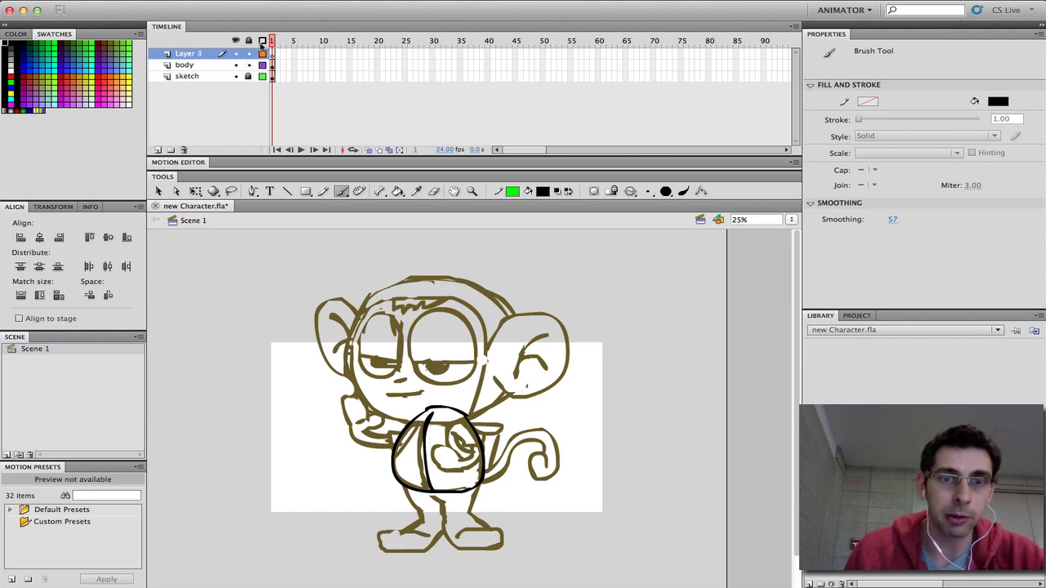
left_click_drag(203, 57, 198, 73)
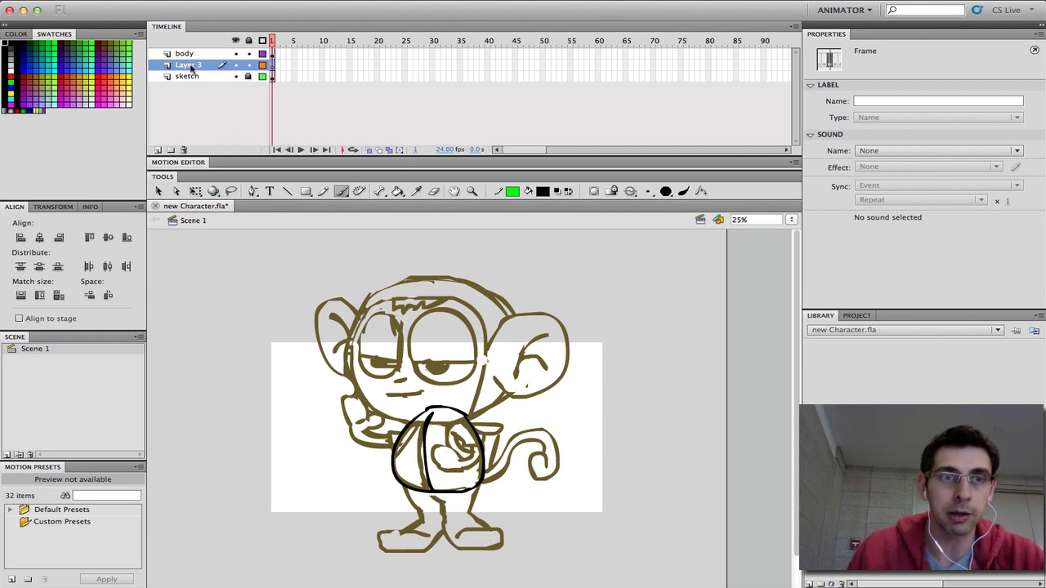
double_click(191, 66)
type("ba")
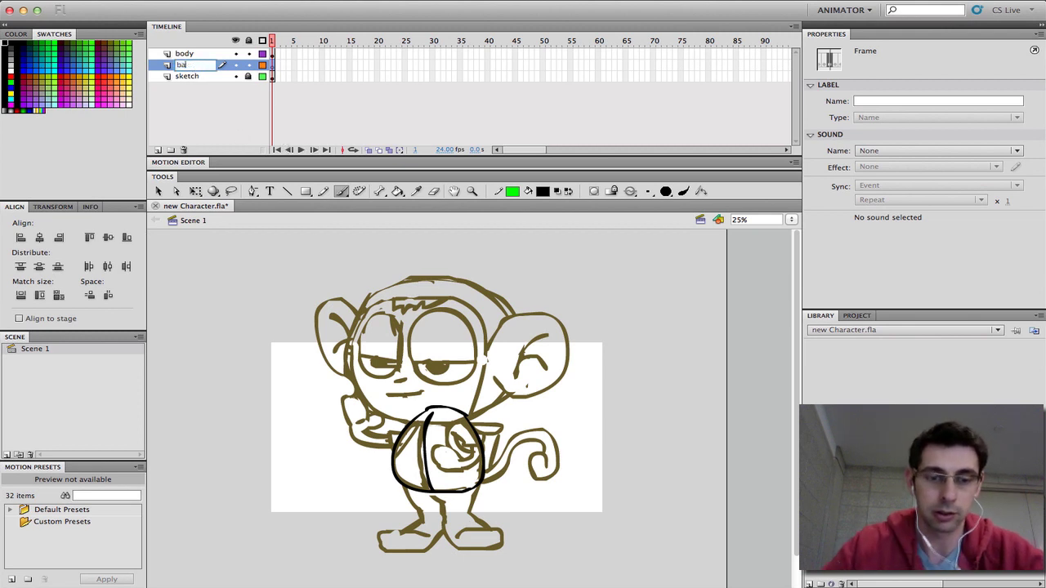
type("ck pa")
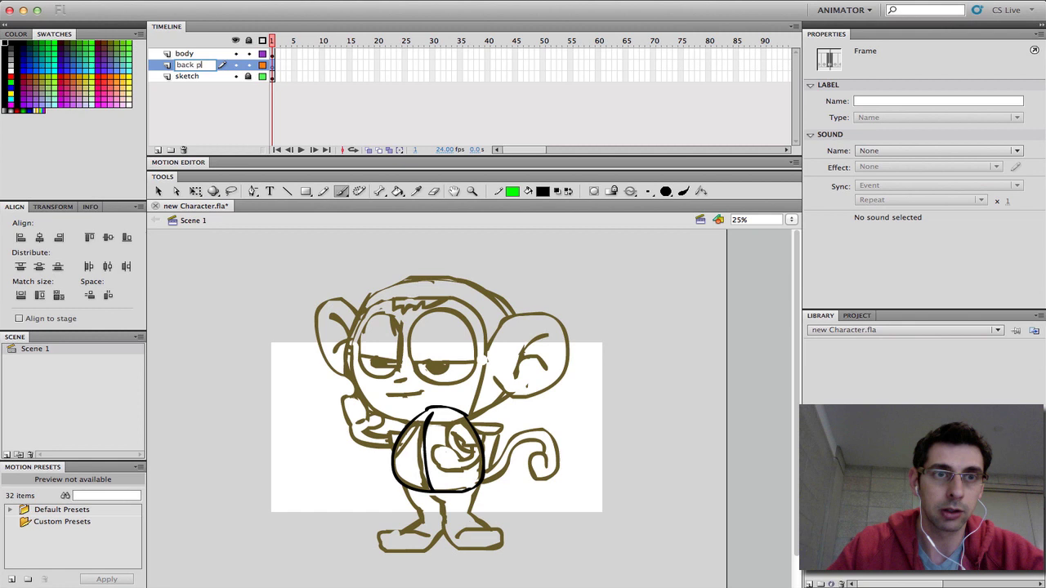
type("cpack")
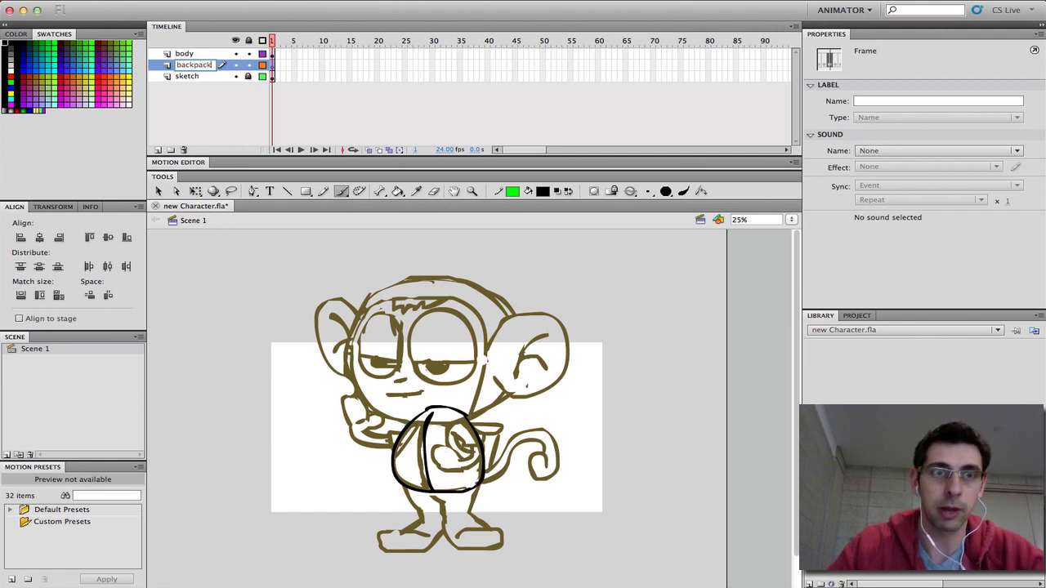
left_click(234, 138)
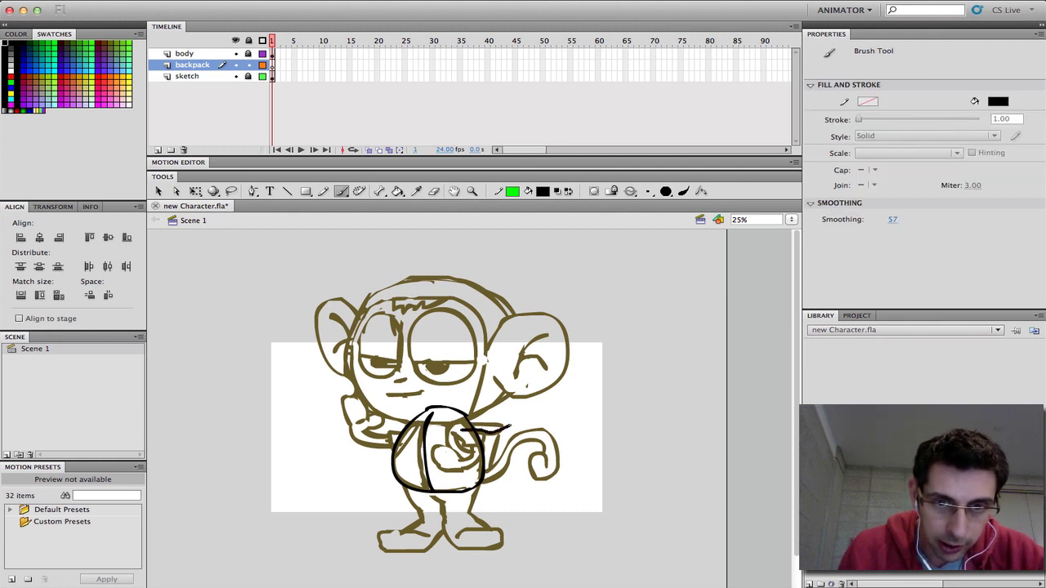
Brush the black backpack strap, hiding and reshowing the body and sketch layers to check it.
left_click_drag(472, 428, 509, 423)
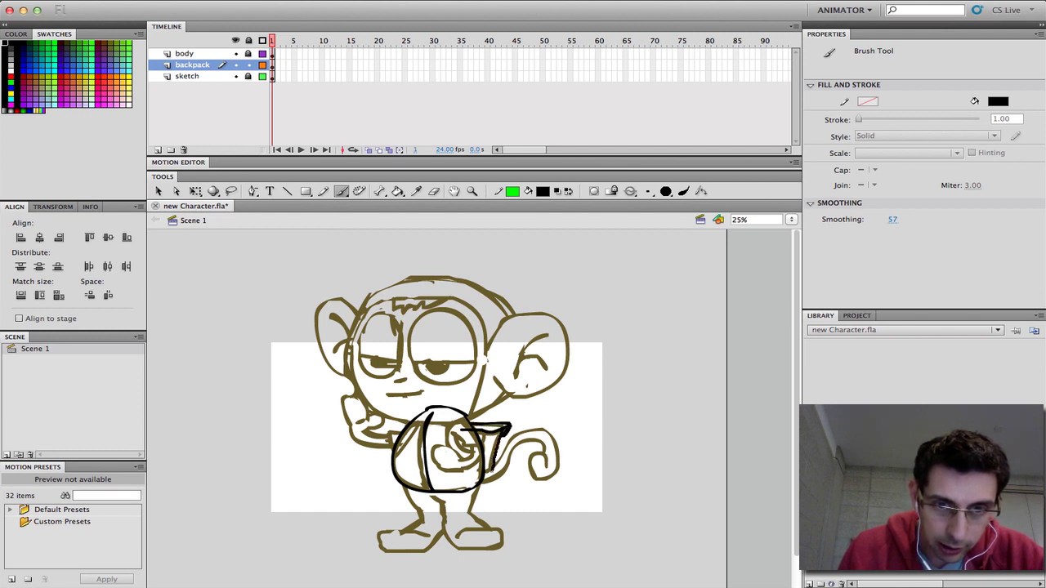
left_click_drag(500, 431, 495, 464)
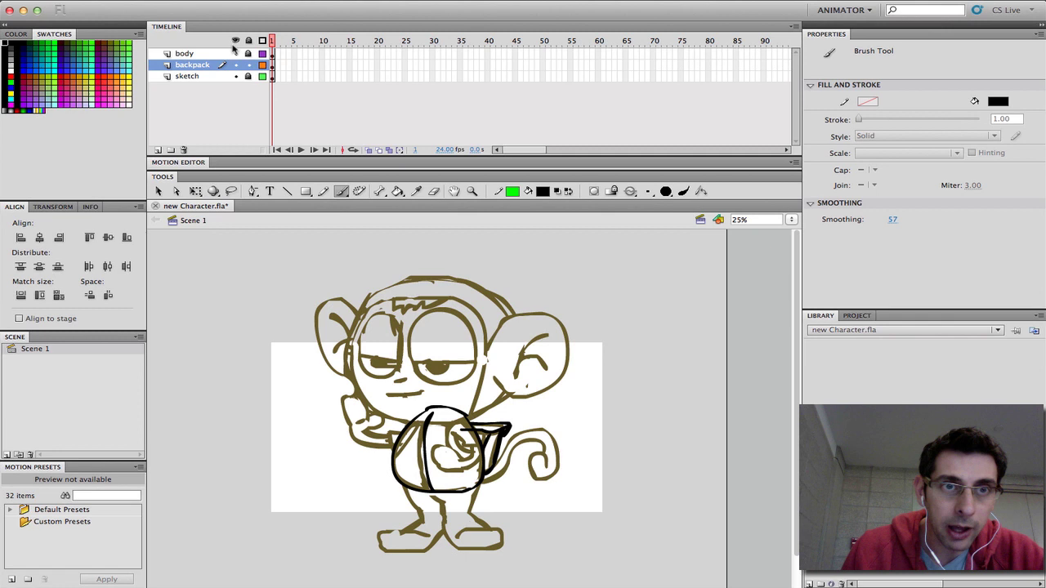
left_click(234, 53)
left_click(235, 76)
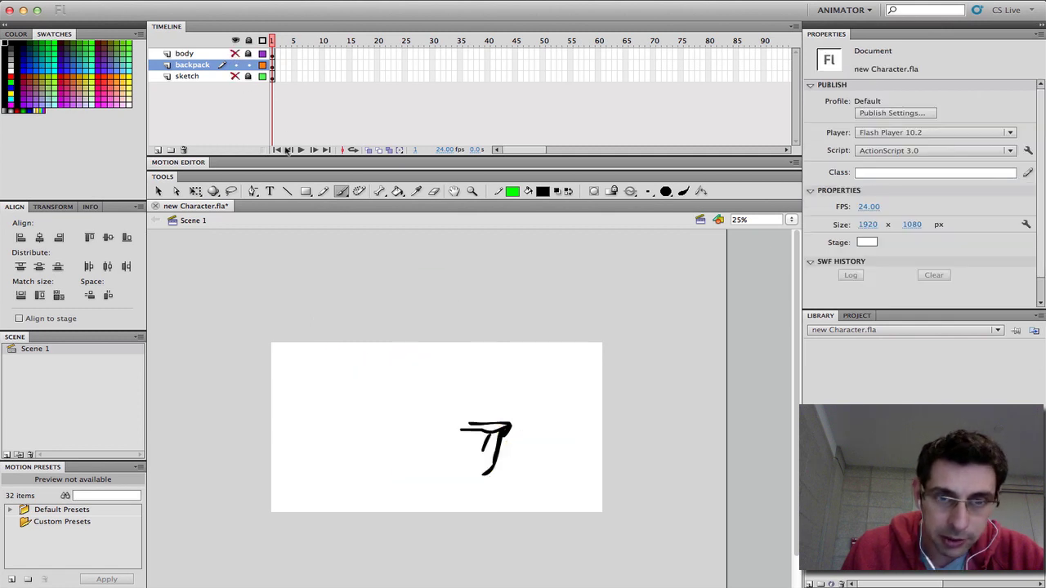
left_click(235, 76)
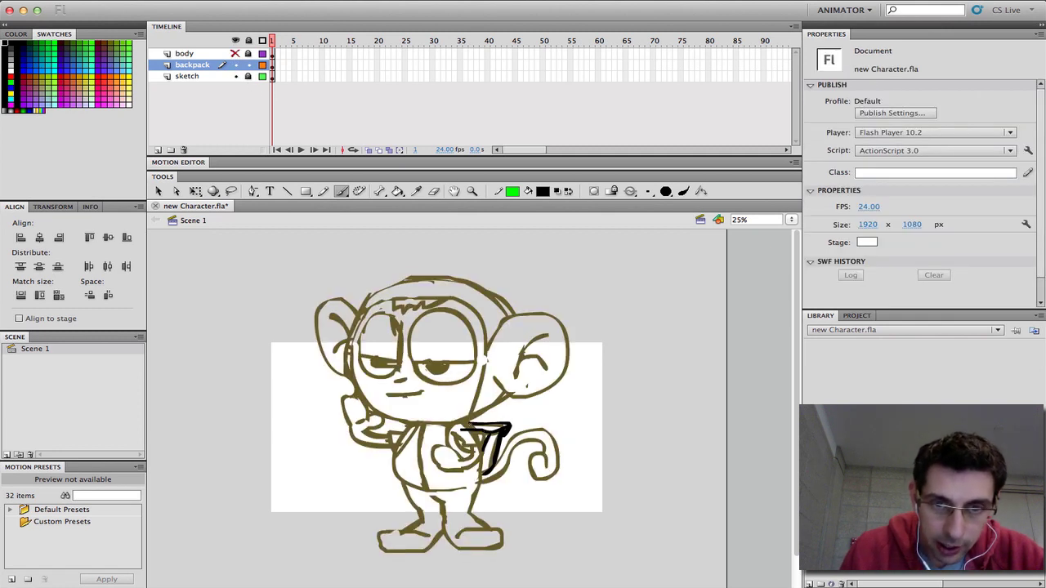
key("b")
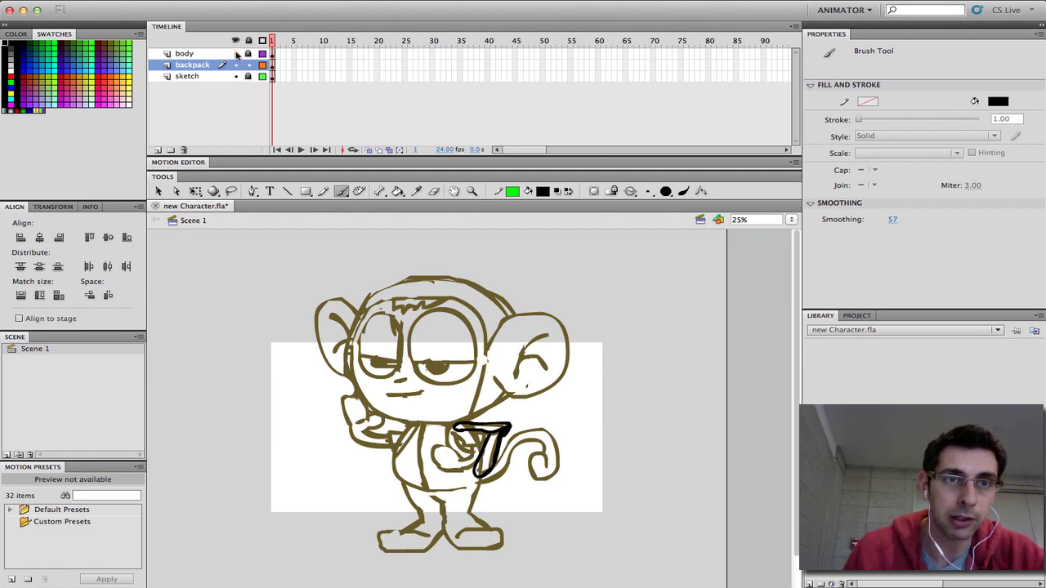
left_click(235, 53)
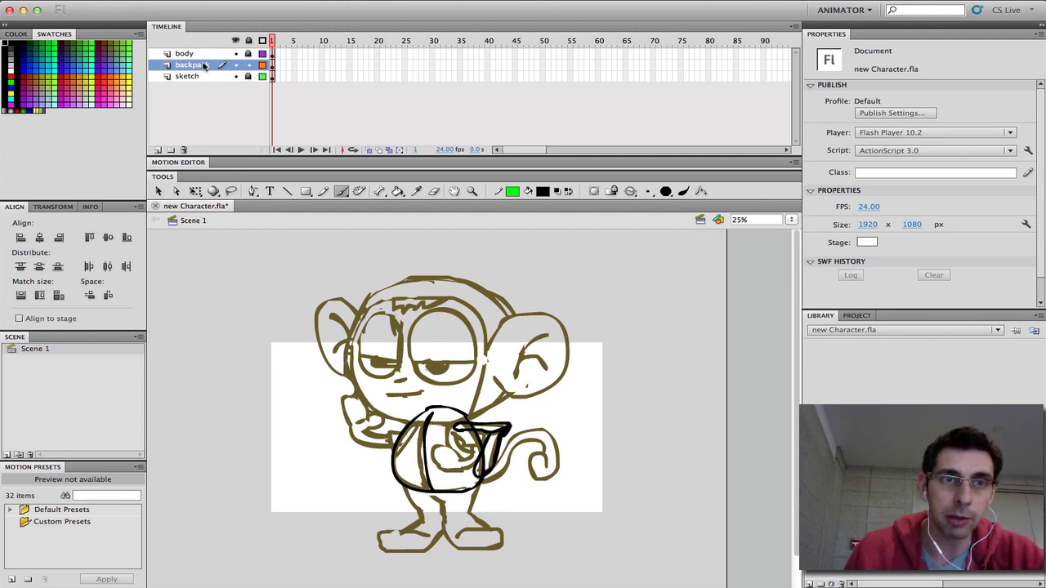
Insert a new layer above 'backpack' and name it 'legs'.
left_click(157, 151)
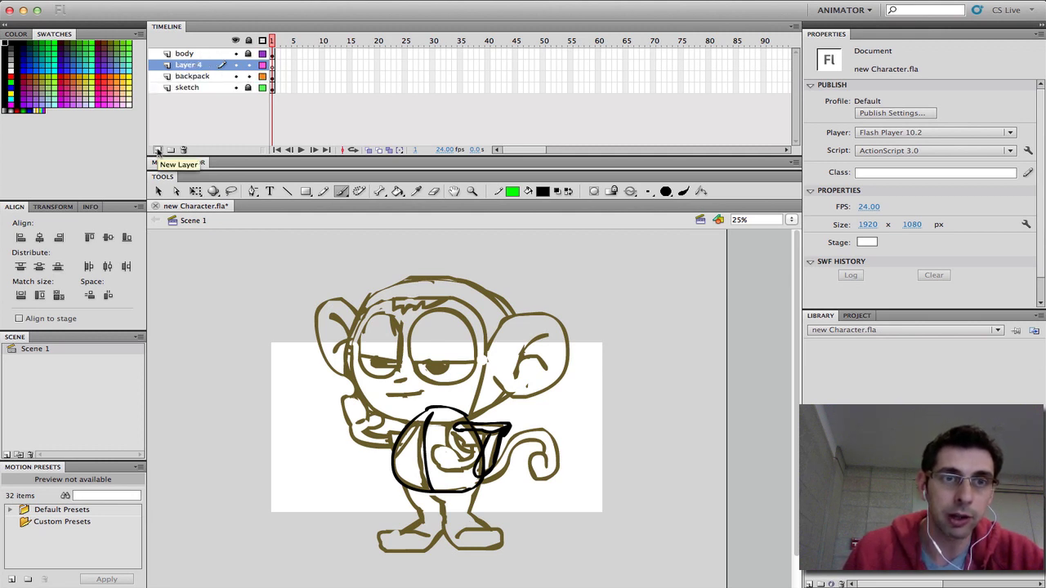
left_click(193, 68)
type("l")
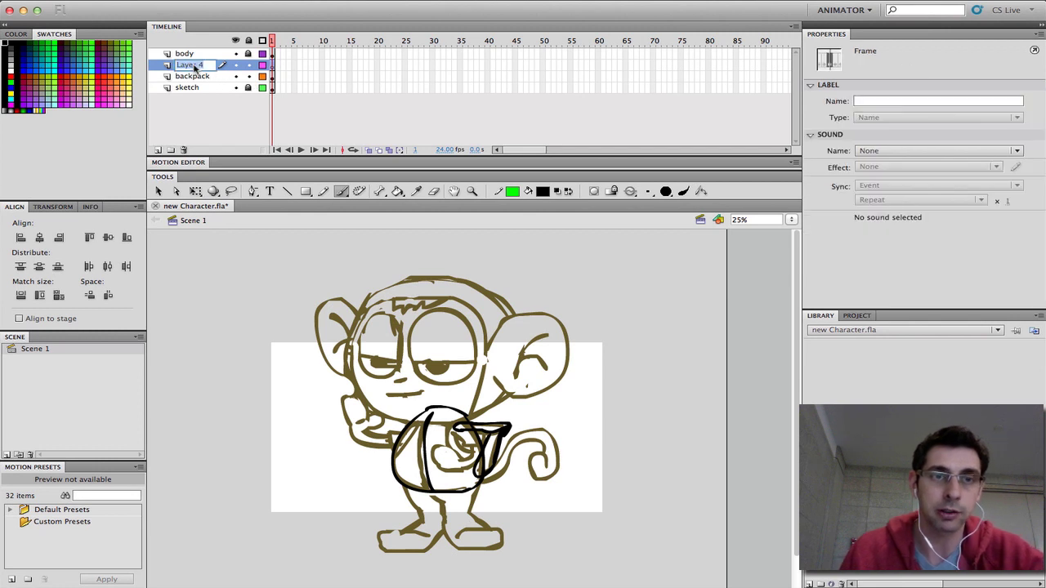
type("egs")
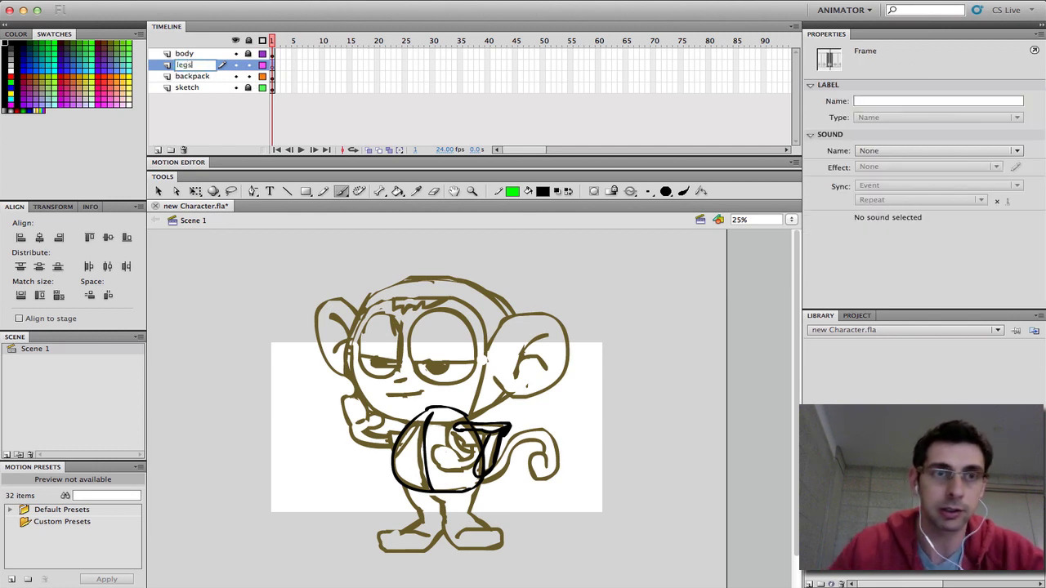
left_click(188, 115)
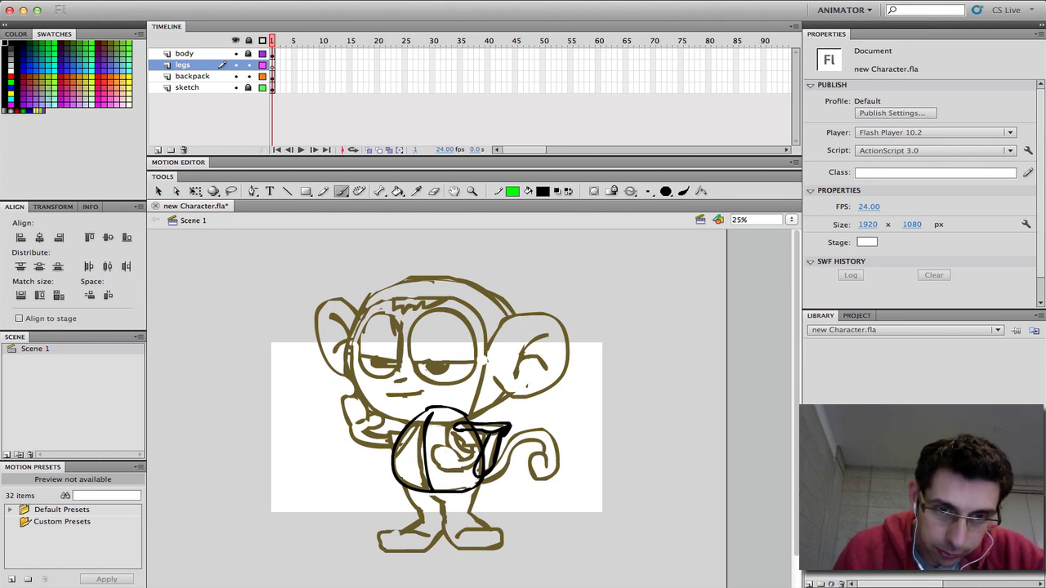
Brush black outlines of both legs and feet, undoing the stray left-foot stroke.
key("b")
mouse_move(409, 491)
left_mouse_down()
mouse_move(424, 515)
mouse_move(379, 532)
left_mouse_up()
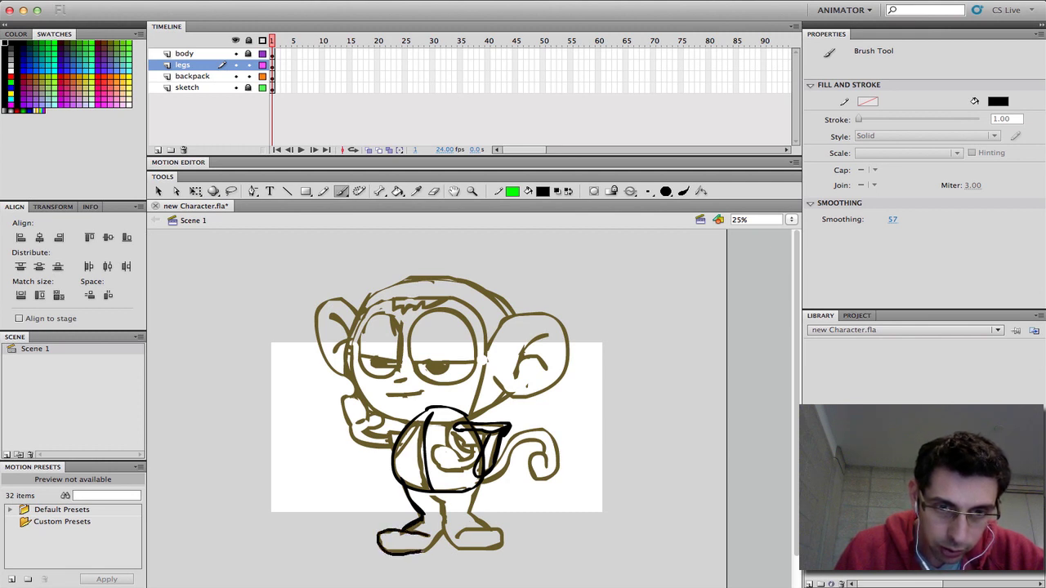
key("ctrl+z")
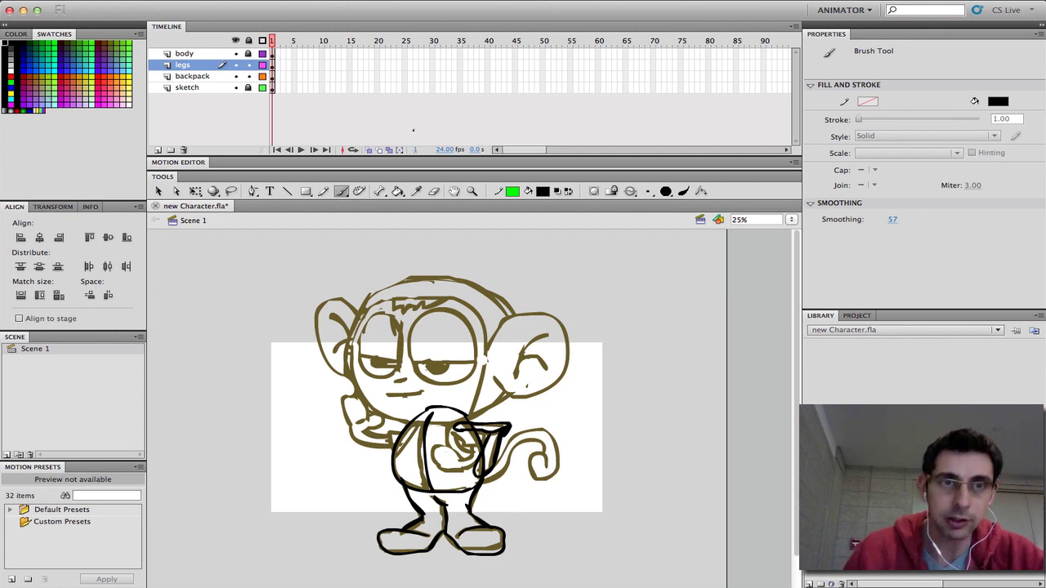
Hide the body and backpack layers and brush a closing line across the top of the legs.
left_click(235, 53)
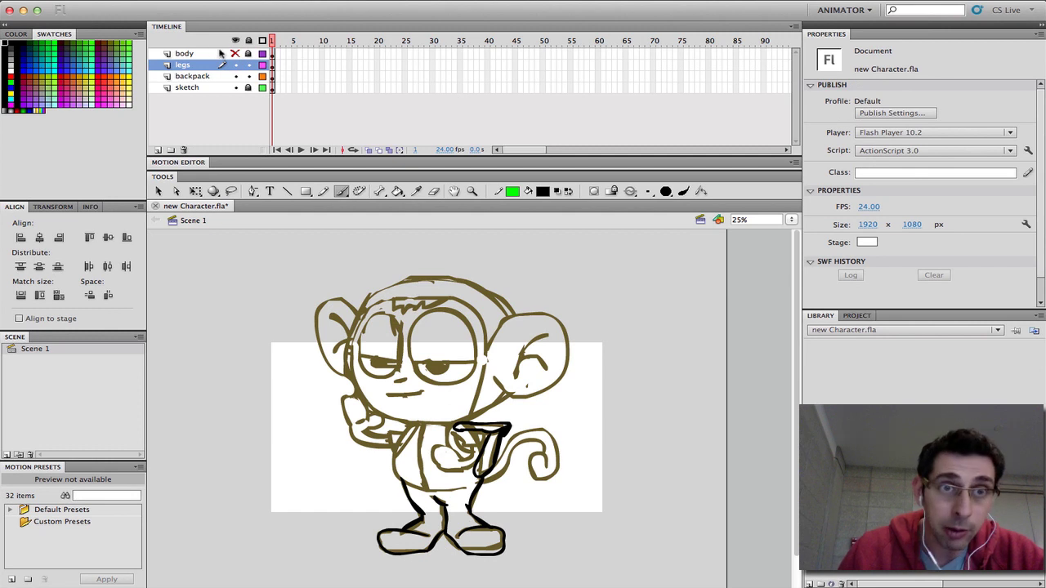
left_click(235, 76)
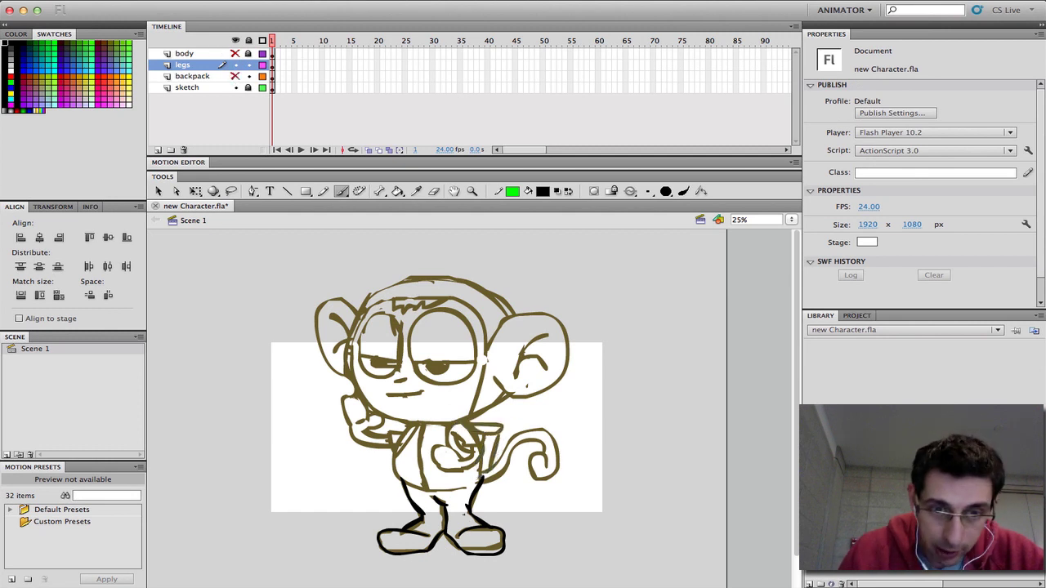
key("b")
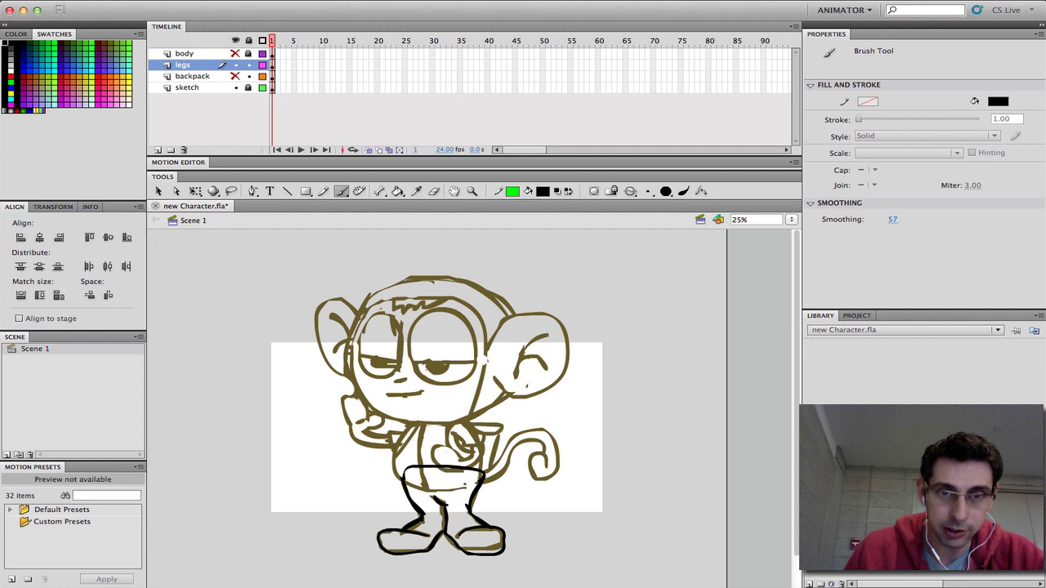
scroll(437, 408, "down", 2)
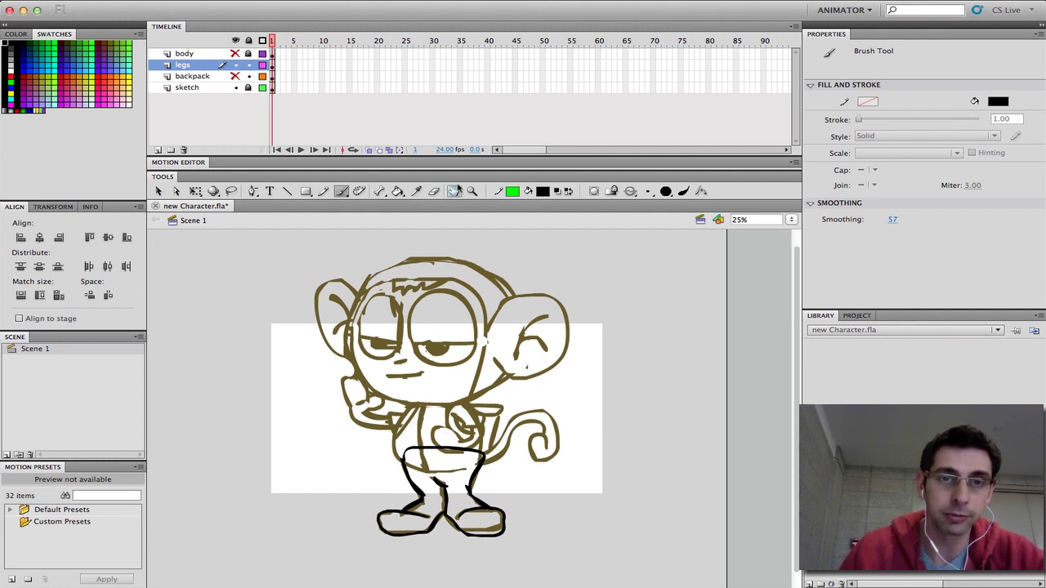
left_click(543, 191)
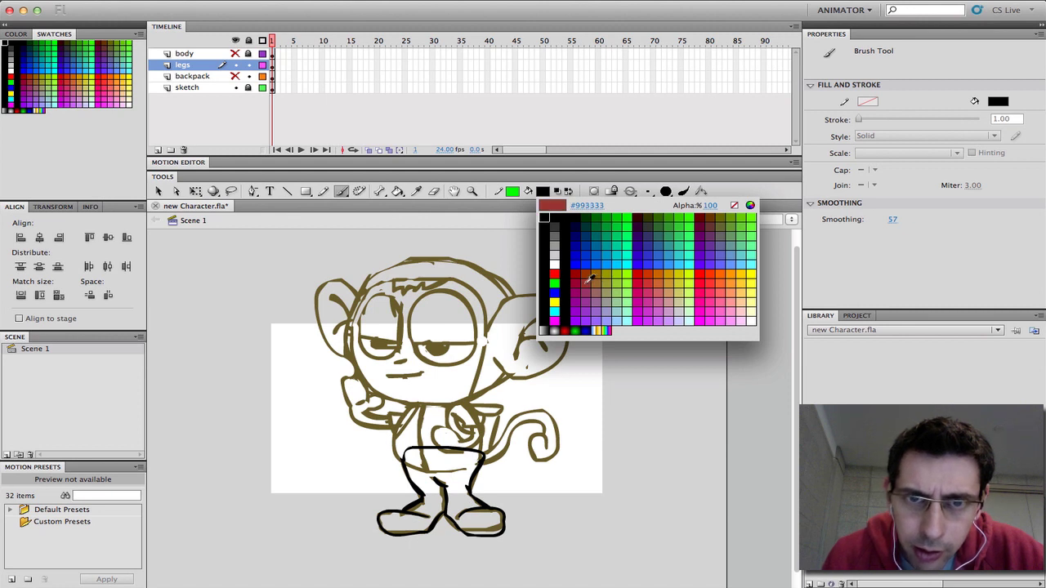
Fill the legs dark reddish brown (#993333) with the Paint Bucket.
left_click(587, 278)
left_click(398, 191)
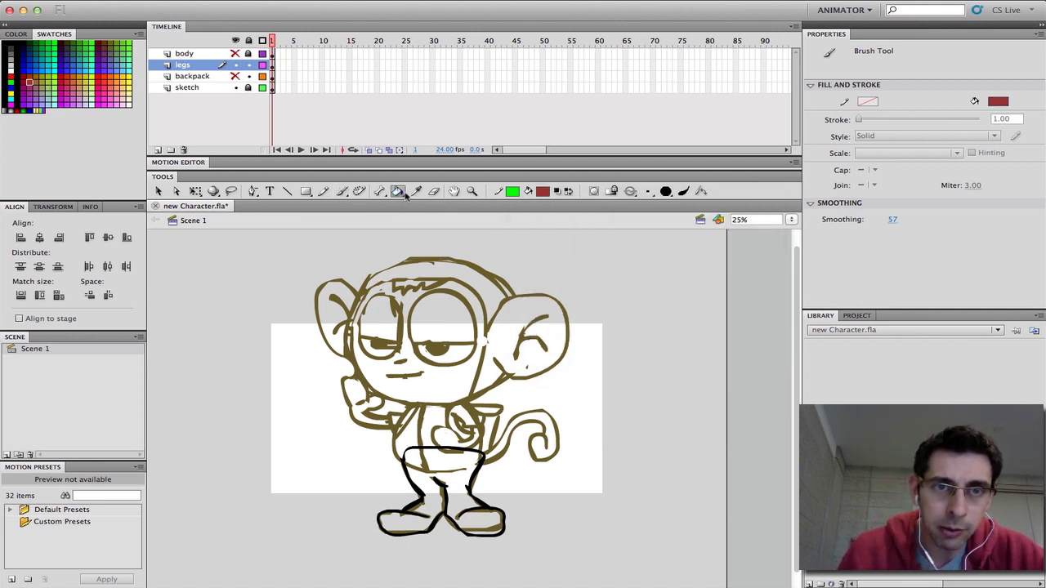
left_click(455, 482)
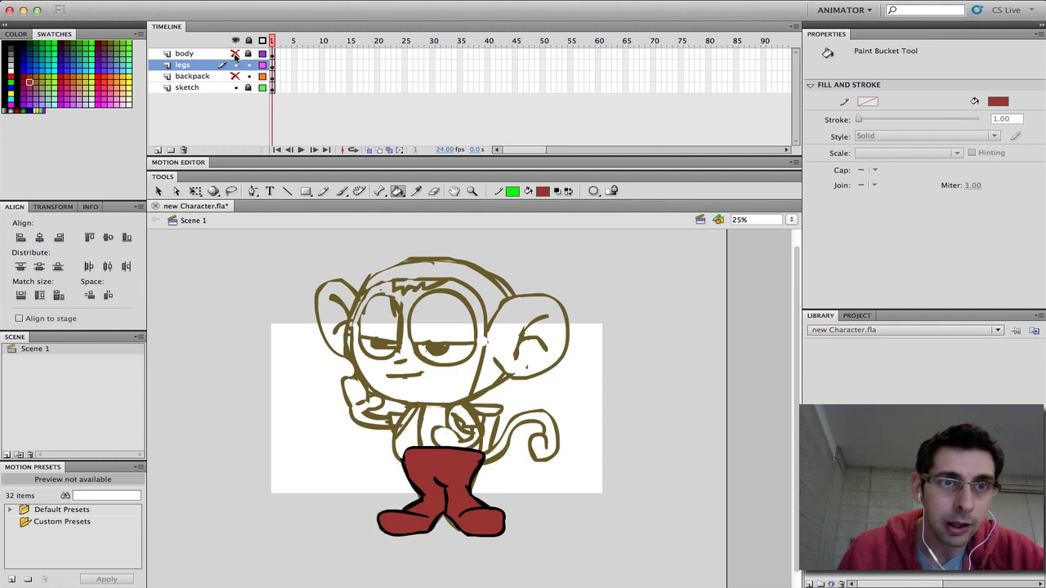
Show the body layer, hide the legs and backpack layers, and zoom in.
left_click(235, 53)
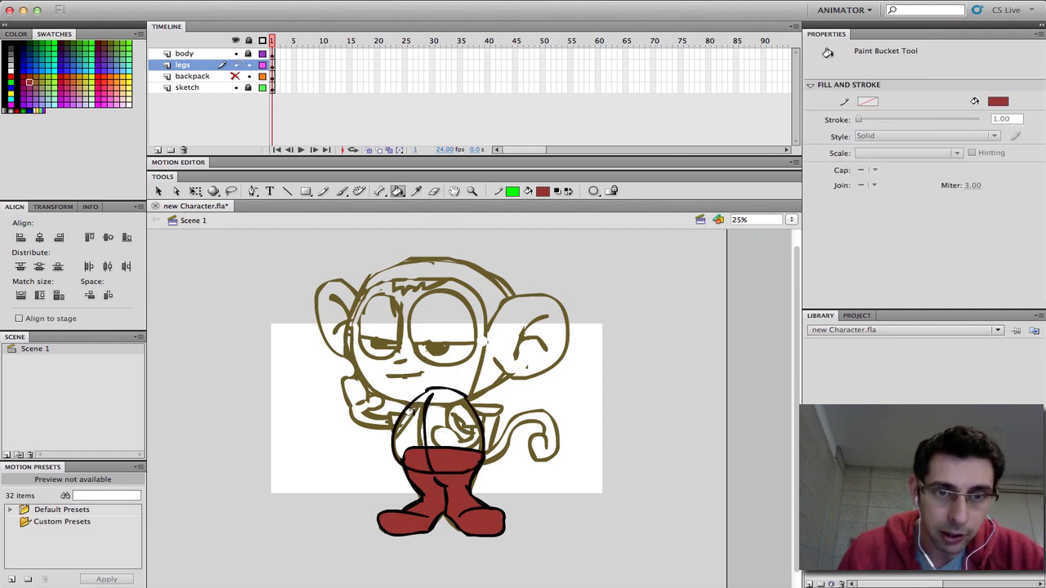
left_click(236, 76)
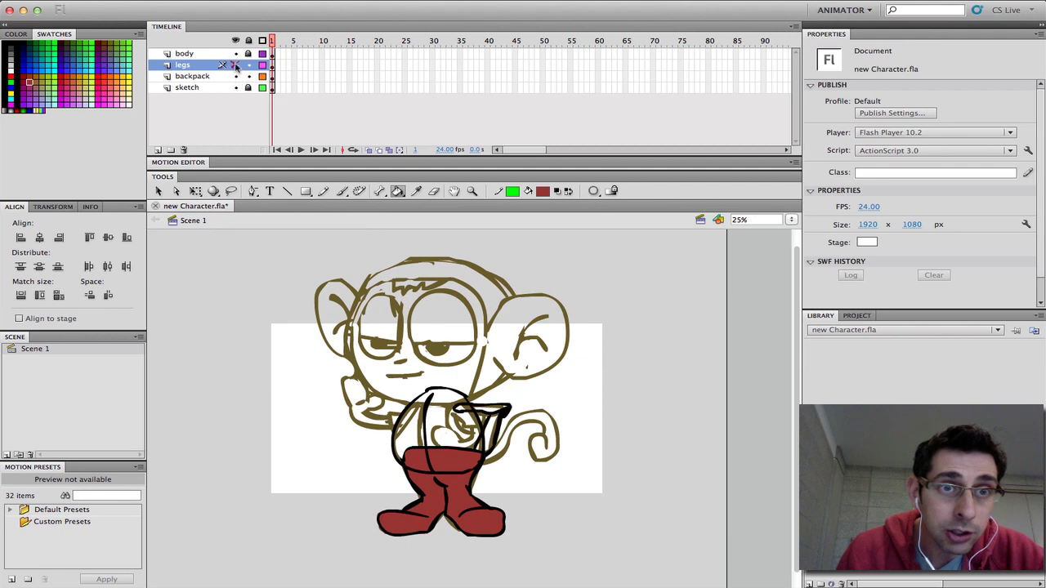
left_click(235, 64)
left_click(236, 76)
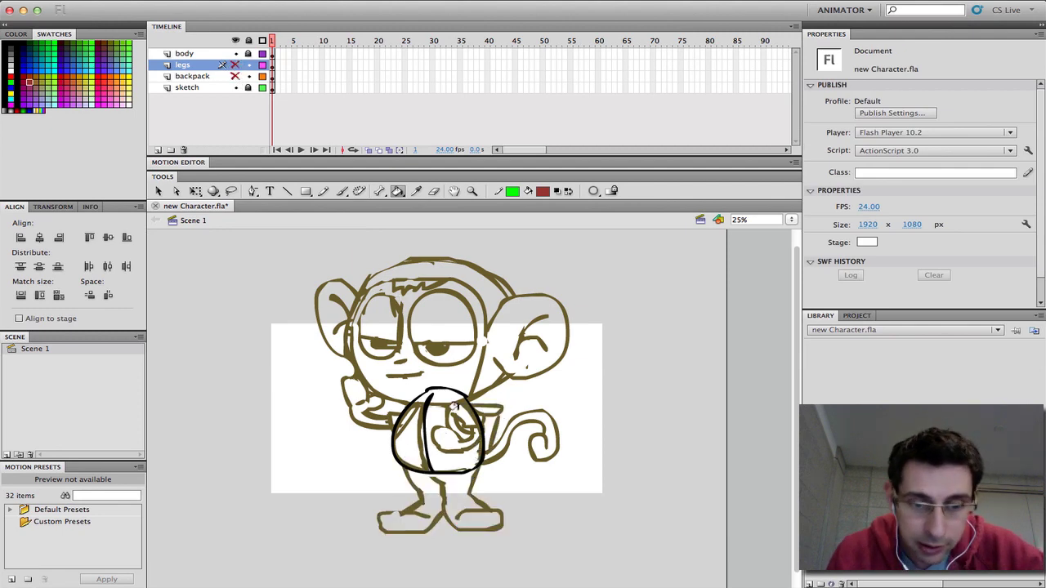
key("ctrl+equal")
key("ctrl+equal")
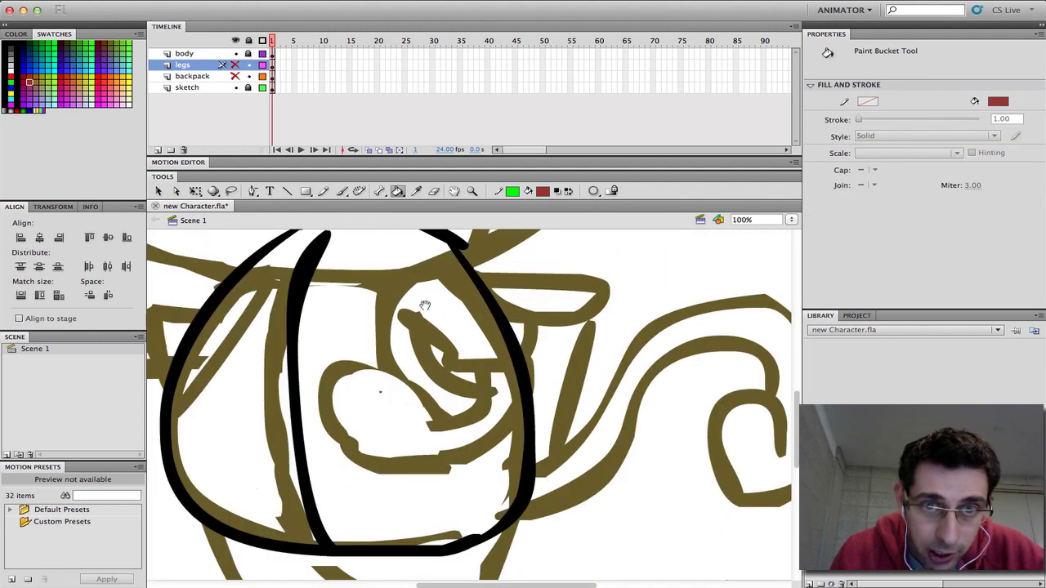
Set the Paint Bucket gap size to close gaps, then make the body layer active.
scroll(466, 329, "left", 5)
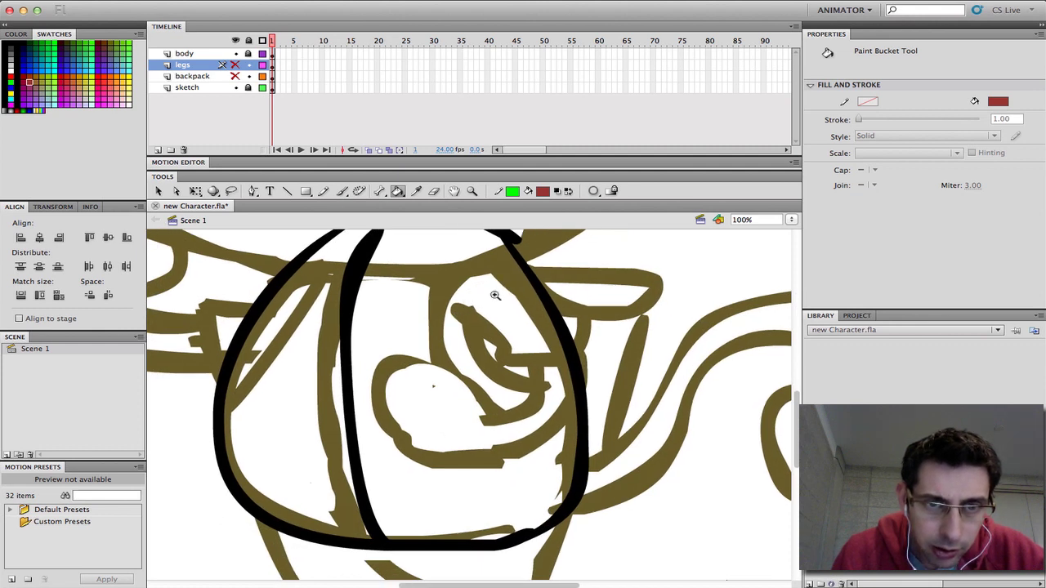
scroll(492, 294, "up", 1)
scroll(424, 306, "down", 1)
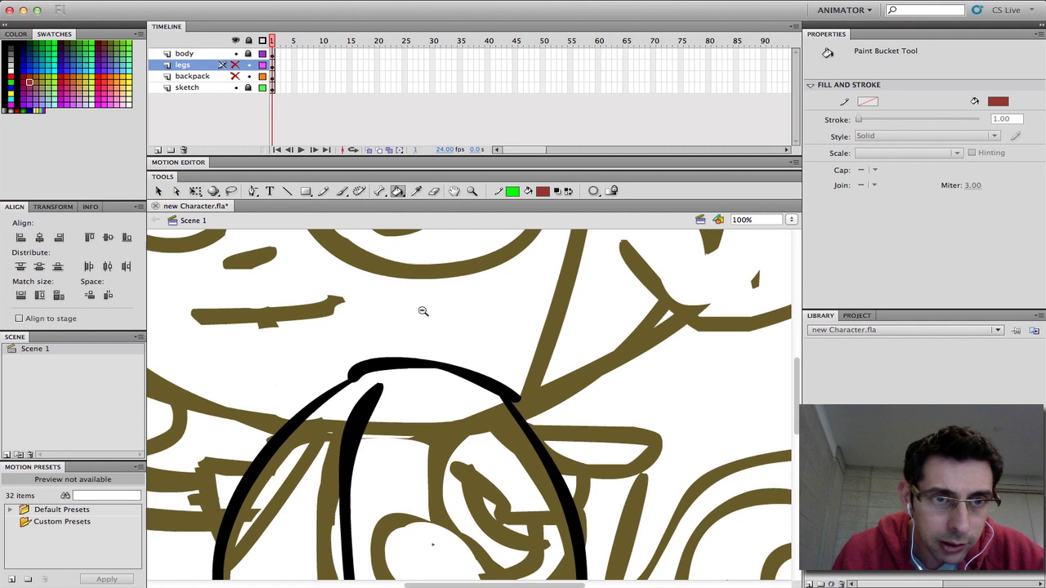
scroll(419, 428, "down", 5)
scroll(419, 428, "left", 2)
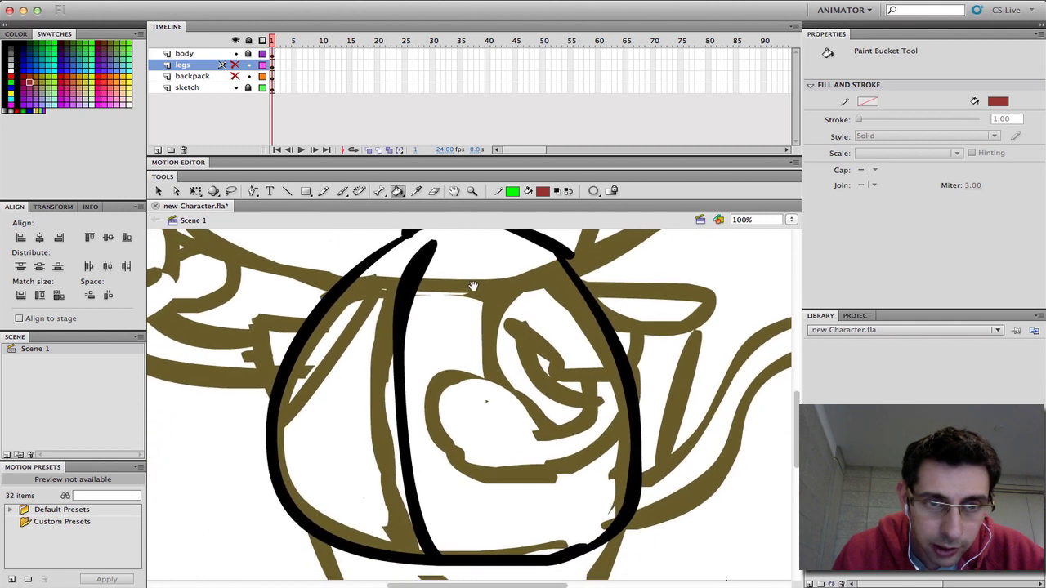
left_click(593, 191)
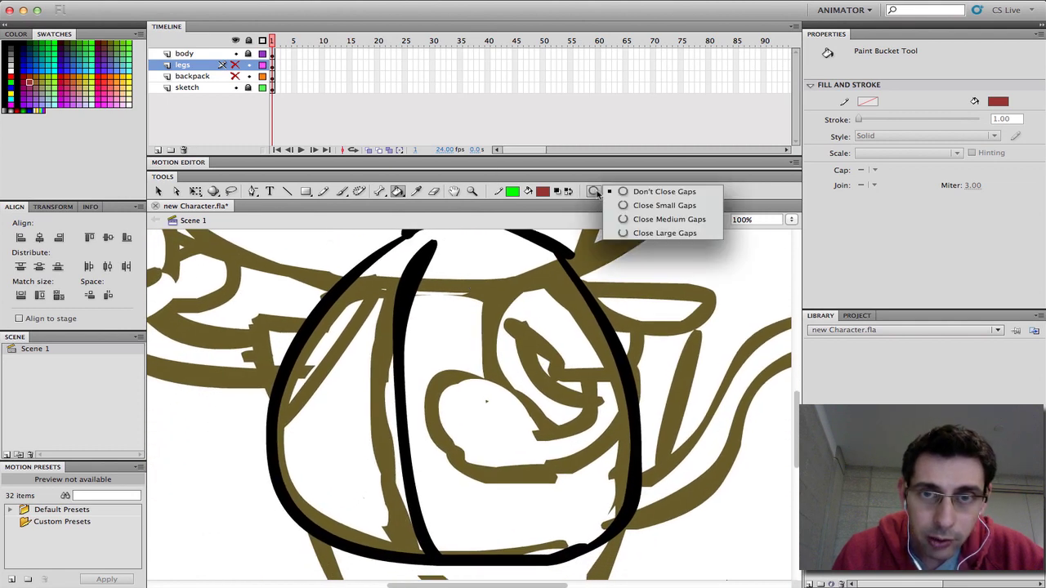
left_click(621, 204)
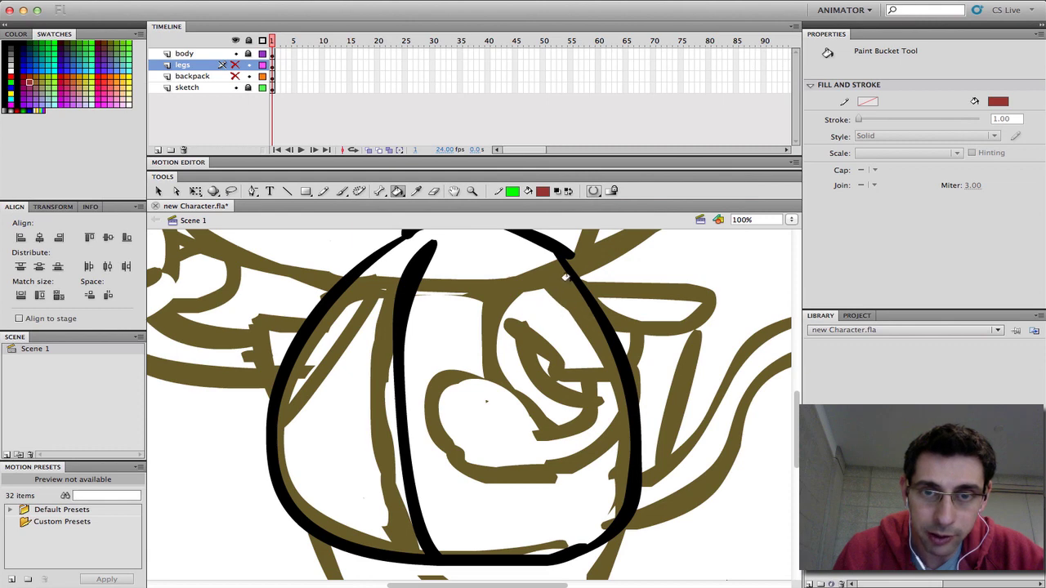
left_click(246, 58)
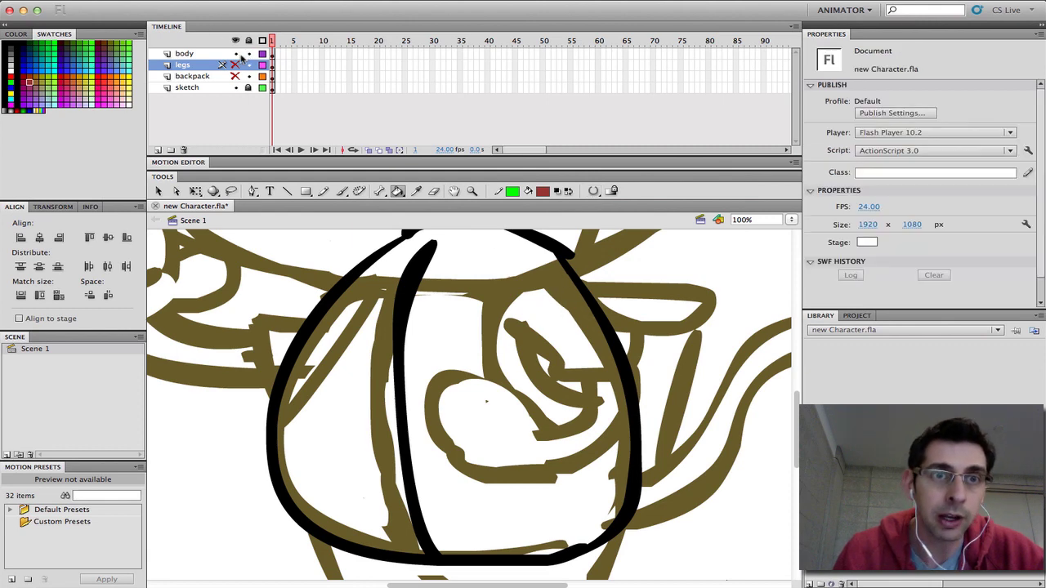
left_click(210, 54)
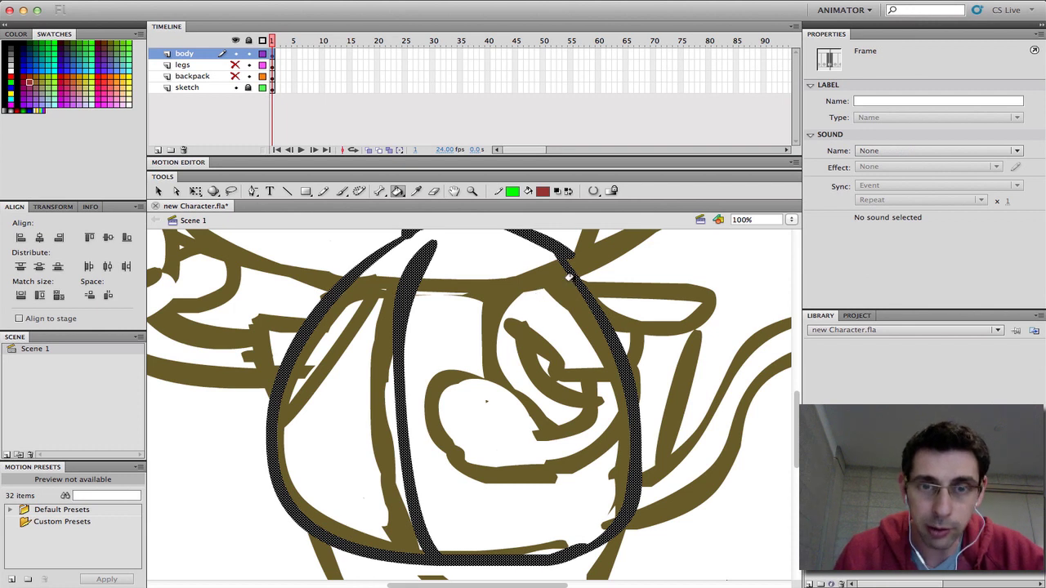
Fill the monkey's torso reddish brown, then unhide the legs and backpack layers.
key("v")
left_click(596, 274)
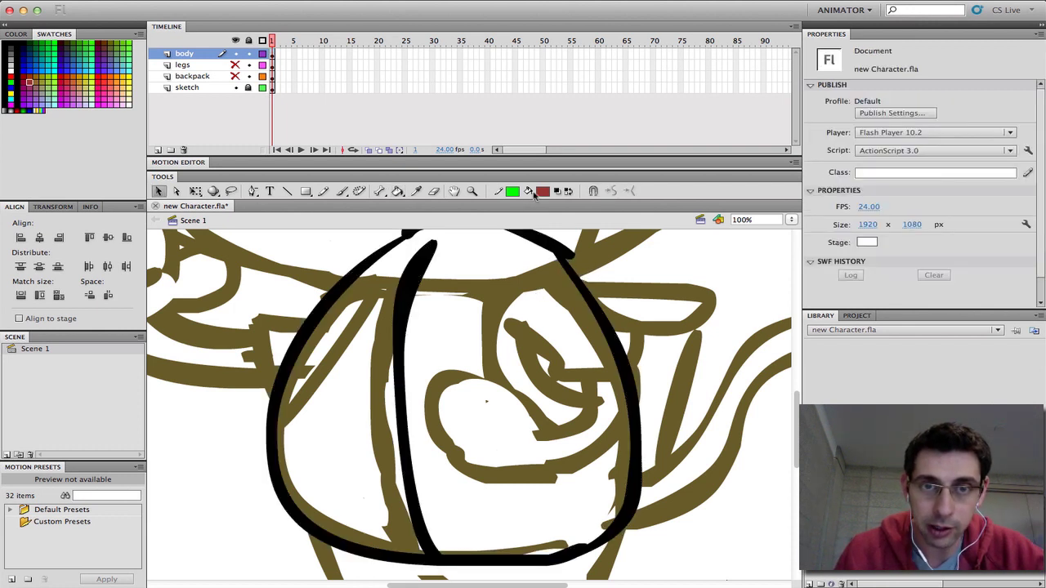
left_click(398, 191)
left_click(522, 299)
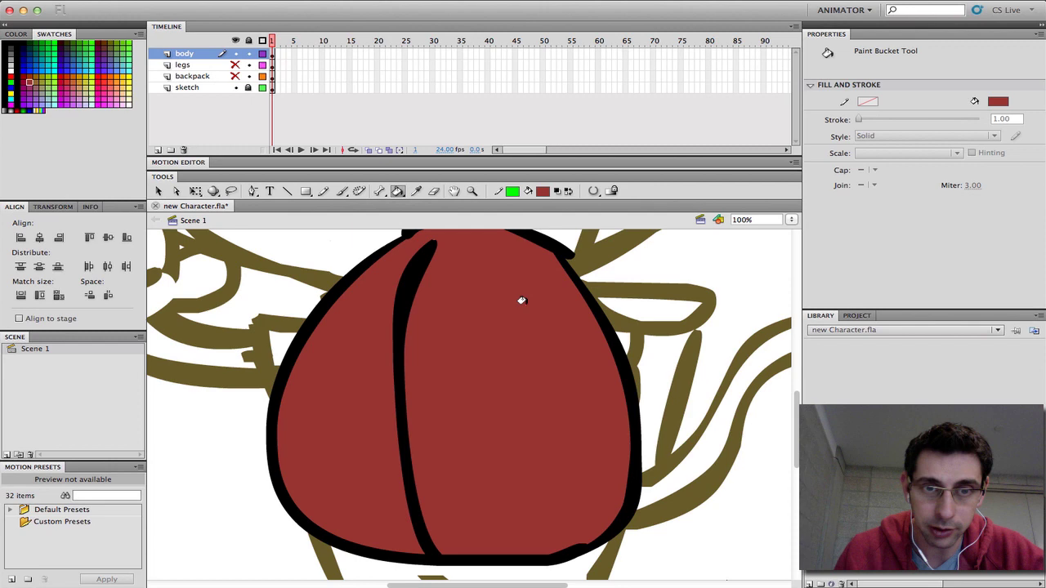
left_click_drag(235, 64, 237, 76)
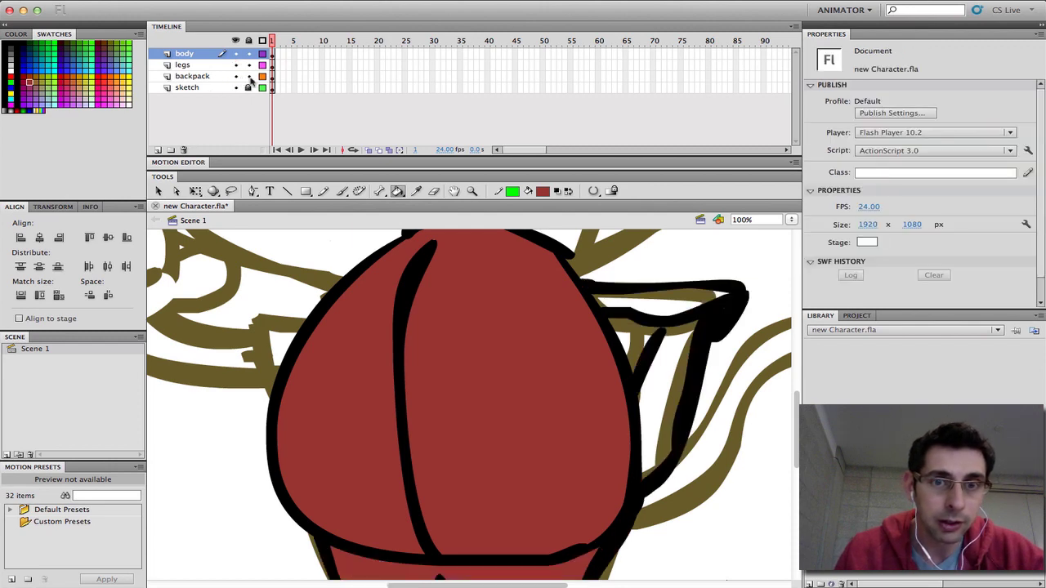
left_click(500, 382, "ctrl+alt")
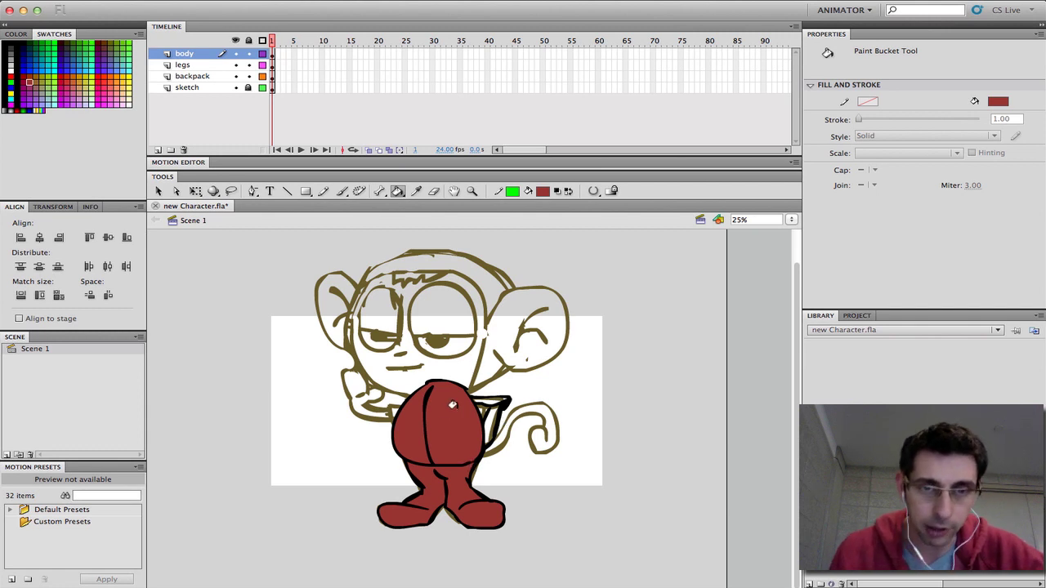
Save, delete the body's red fill, lock the body layer, and add Layer 5.
key("ctrl+s")
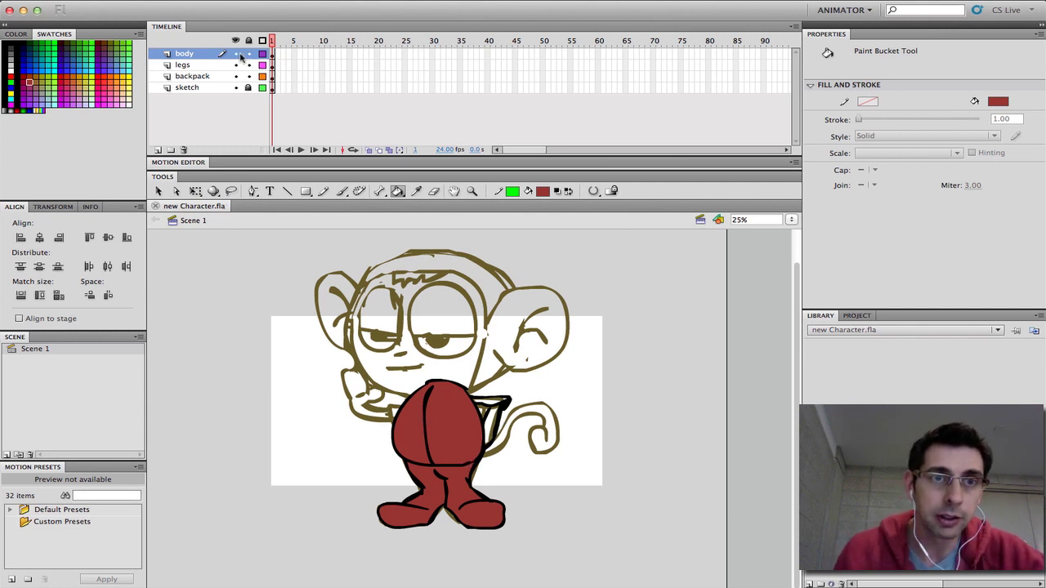
left_click(158, 190)
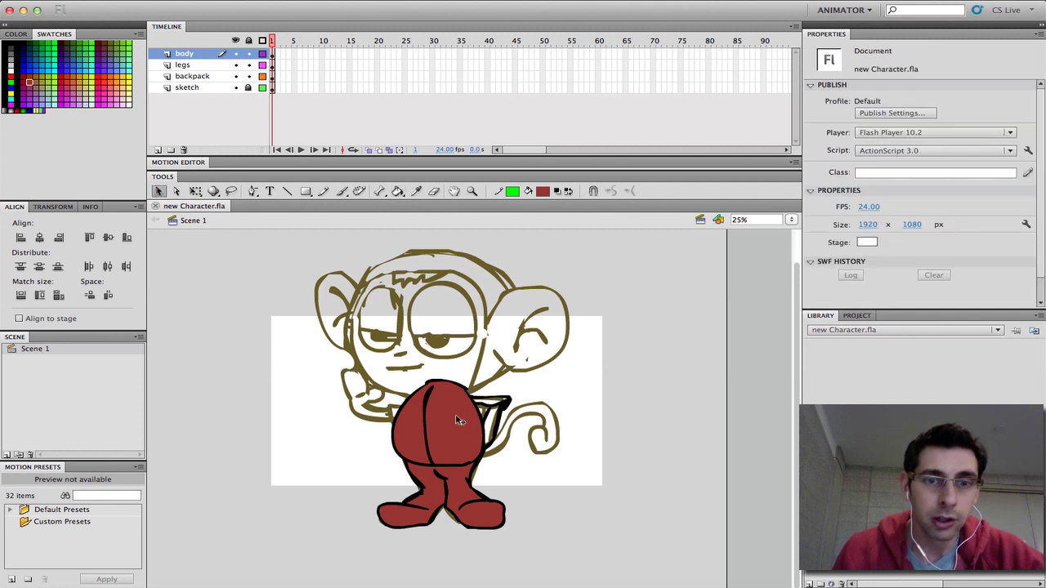
left_click(460, 414)
key("Delete")
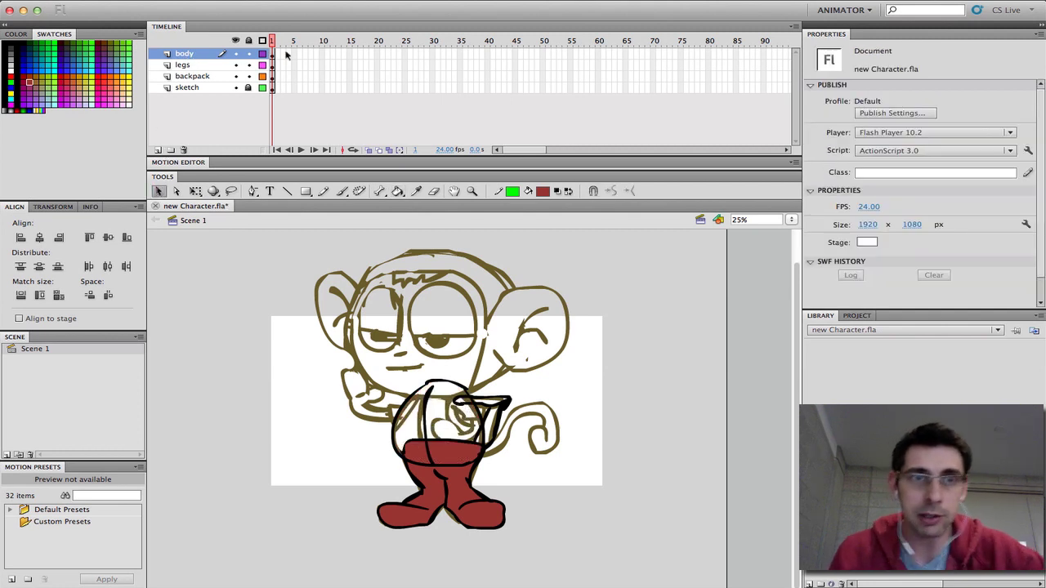
left_click(249, 53)
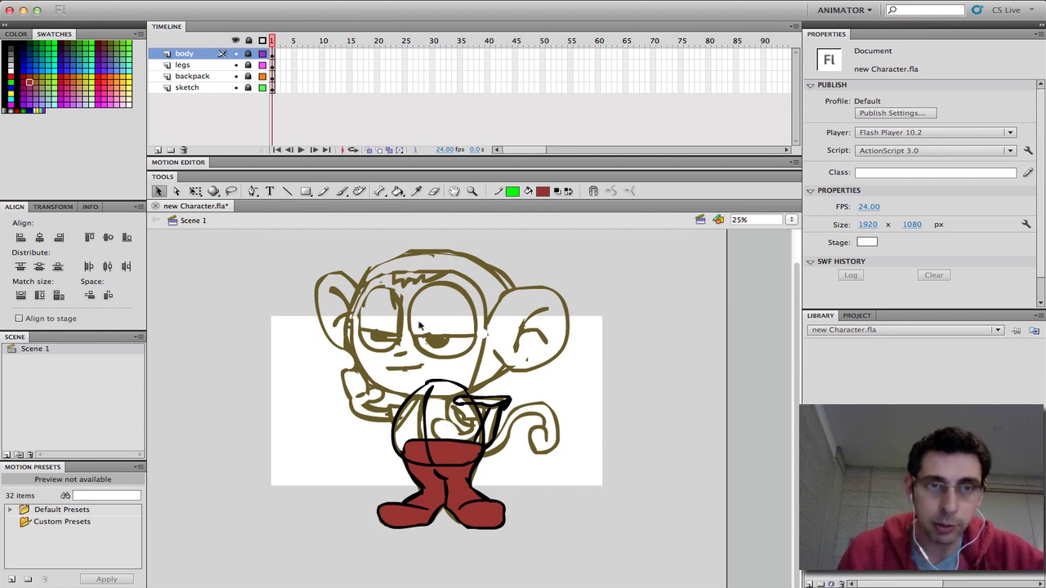
left_click(158, 151)
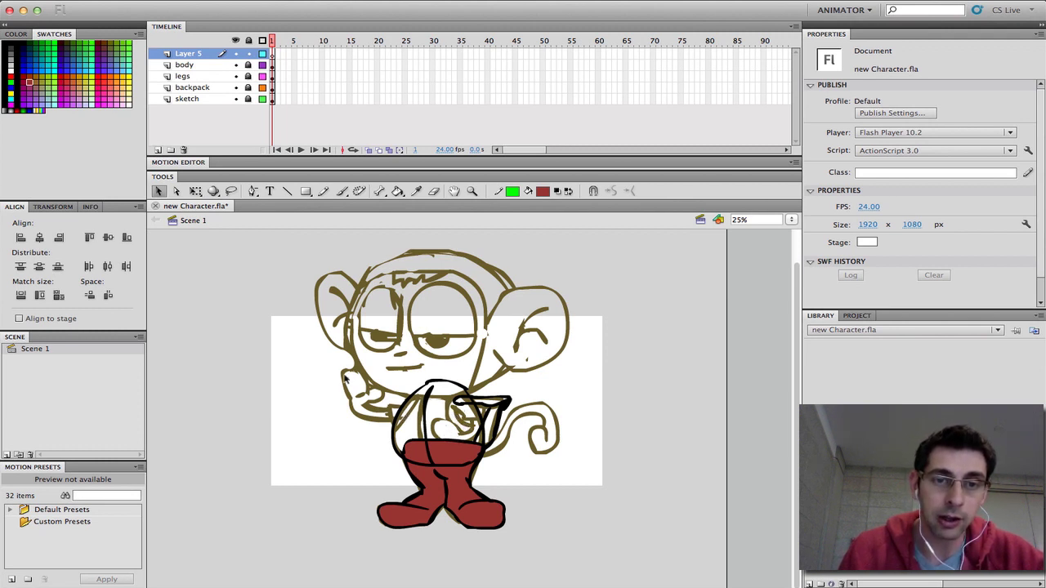
Rename Layer 5 to 'right arm'.
left_click(205, 55)
double_click(205, 54)
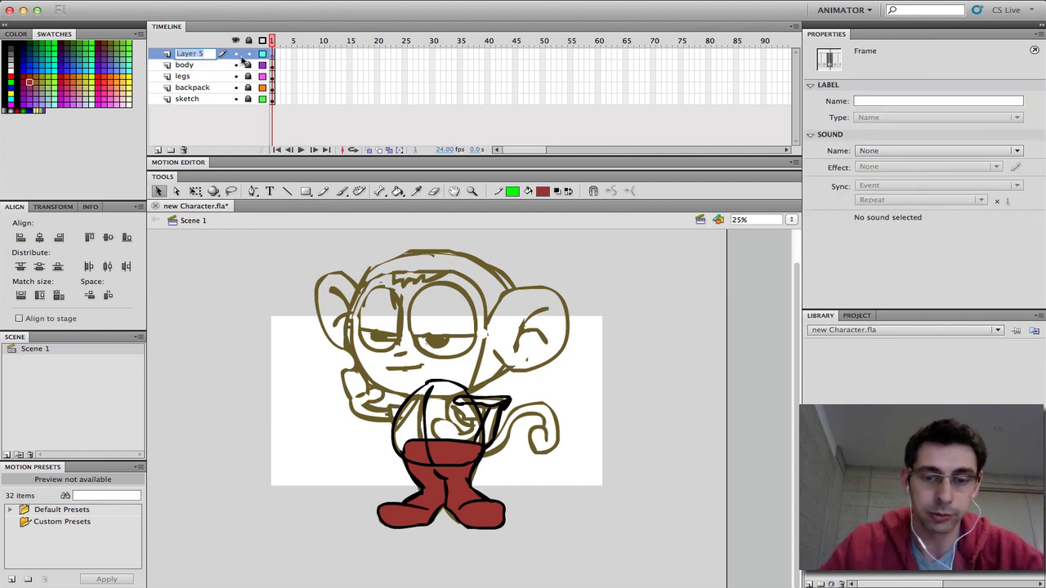
type("righ")
type("ght ar")
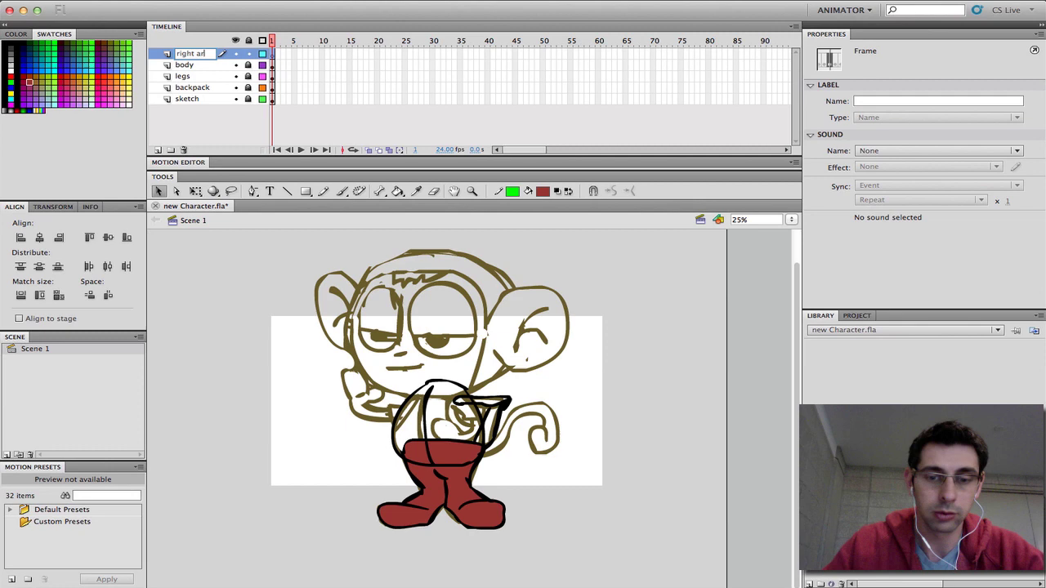
type("m")
left_click(283, 269)
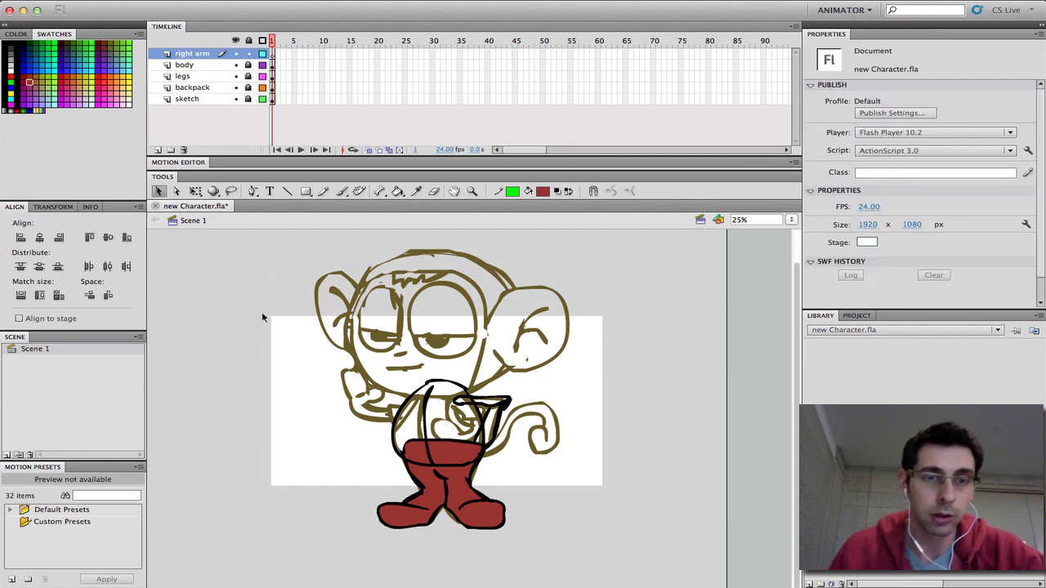
Zoom in on the monkey's body and select the Brush with a black fill colour.
left_click(338, 355)
scroll(337, 356, "down", 5)
scroll(338, 355, "right", 3)
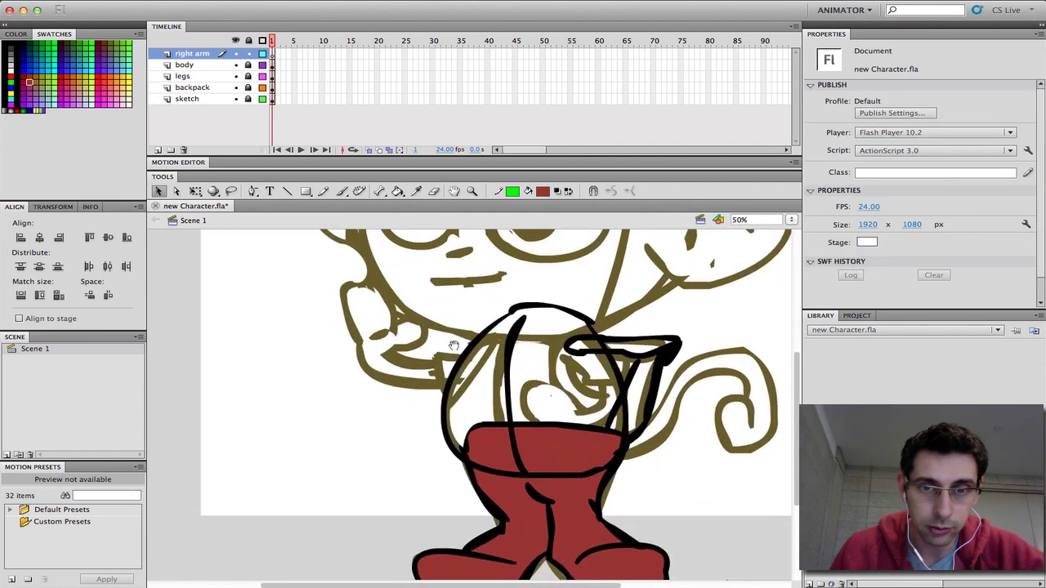
left_click(342, 191)
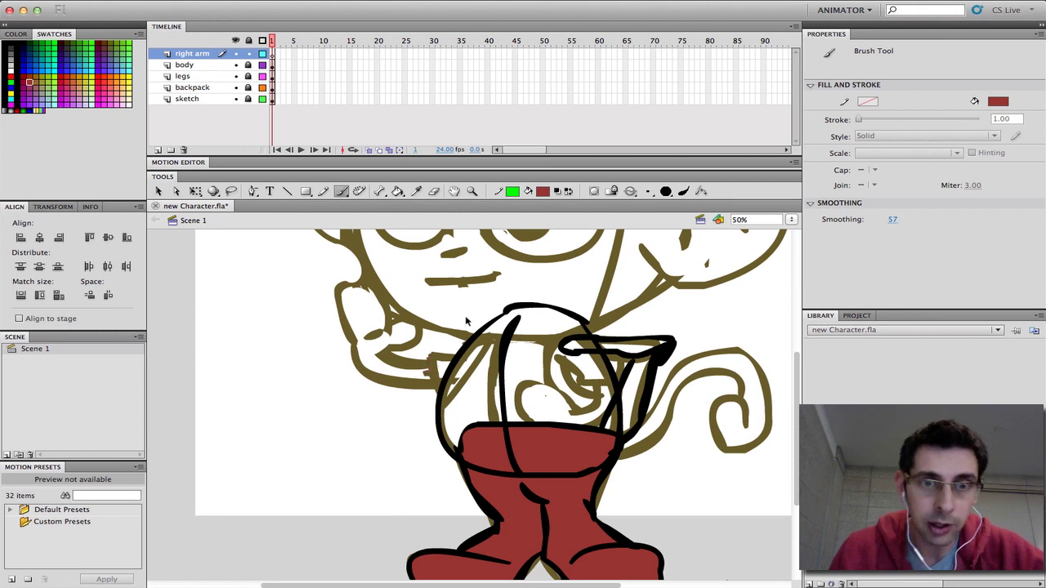
left_click(543, 191)
left_click(554, 216)
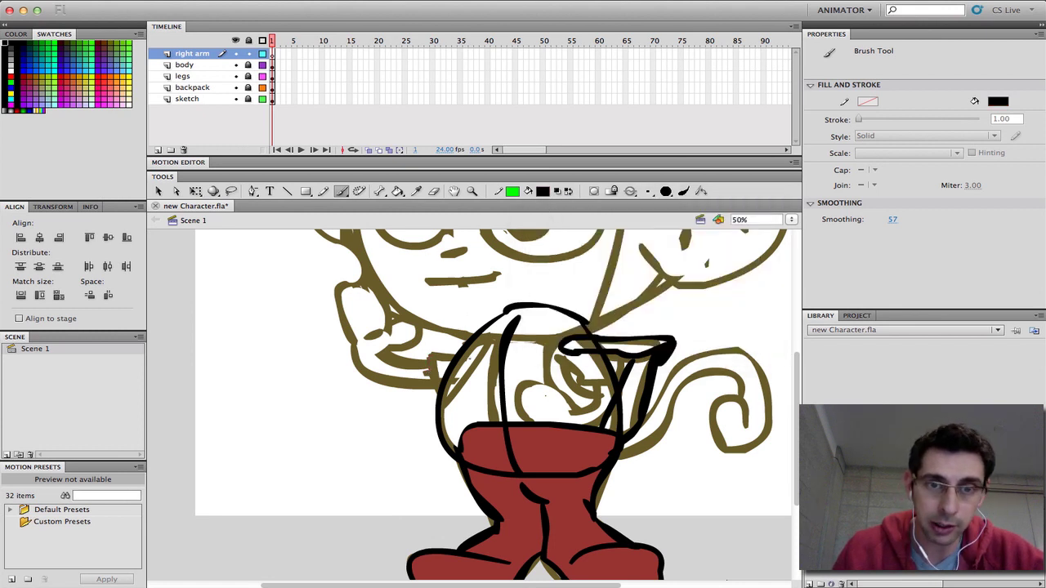
Brush trial strokes on the right arm, undo them, and zoom back out.
left_click_drag(430, 357, 423, 371)
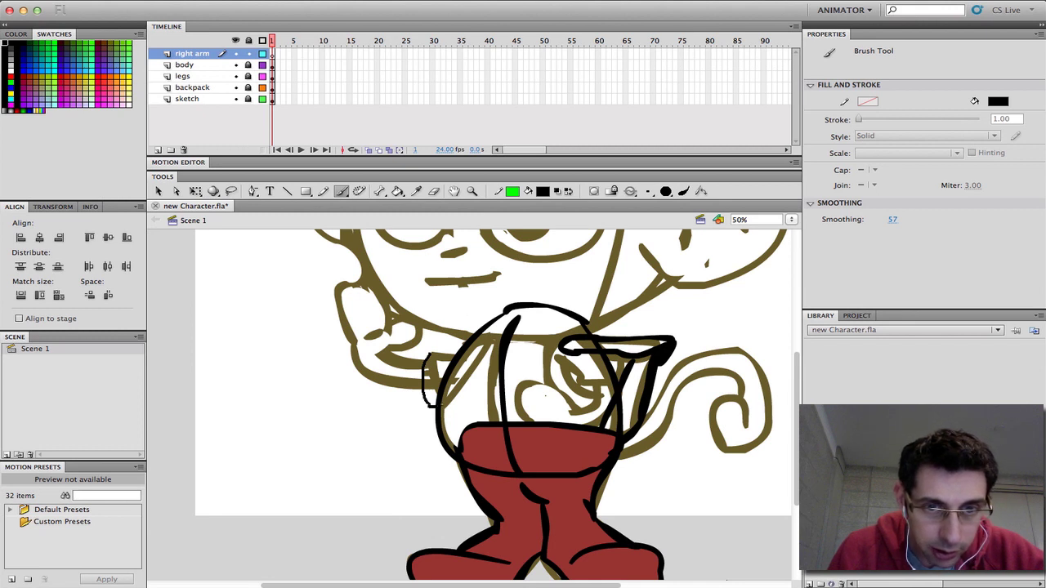
mouse_move(435, 406)
left_mouse_down()
mouse_move(428, 355)
mouse_move(457, 354)
left_mouse_up()
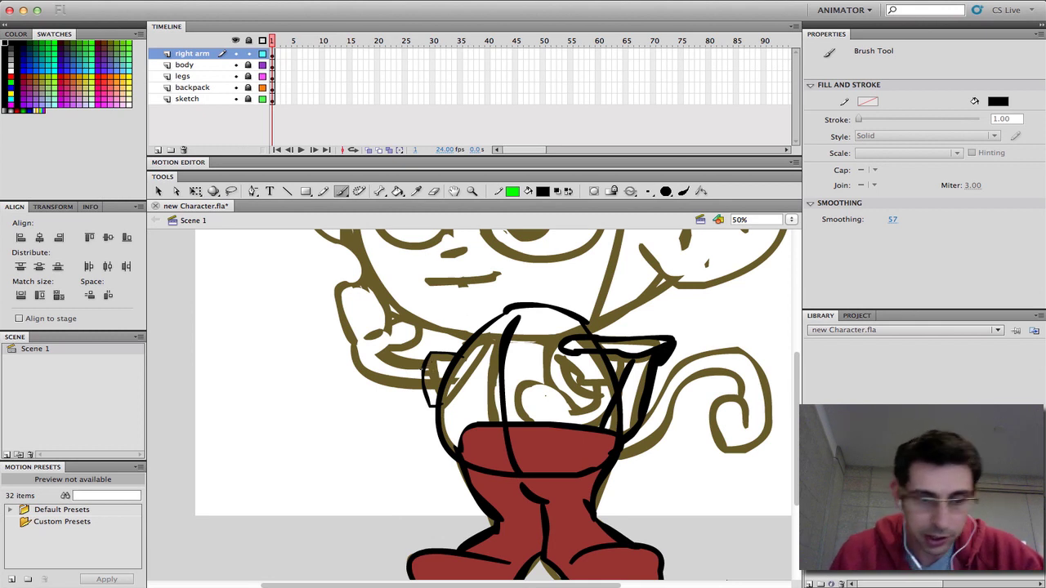
key("ctrl+z")
key("ctrl+z")
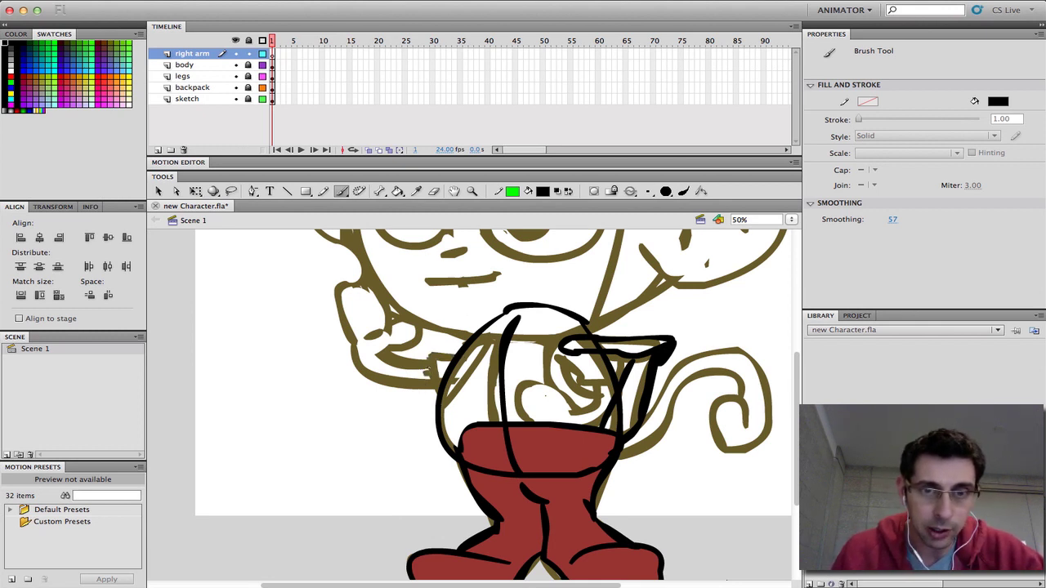
key("ctrl+minus")
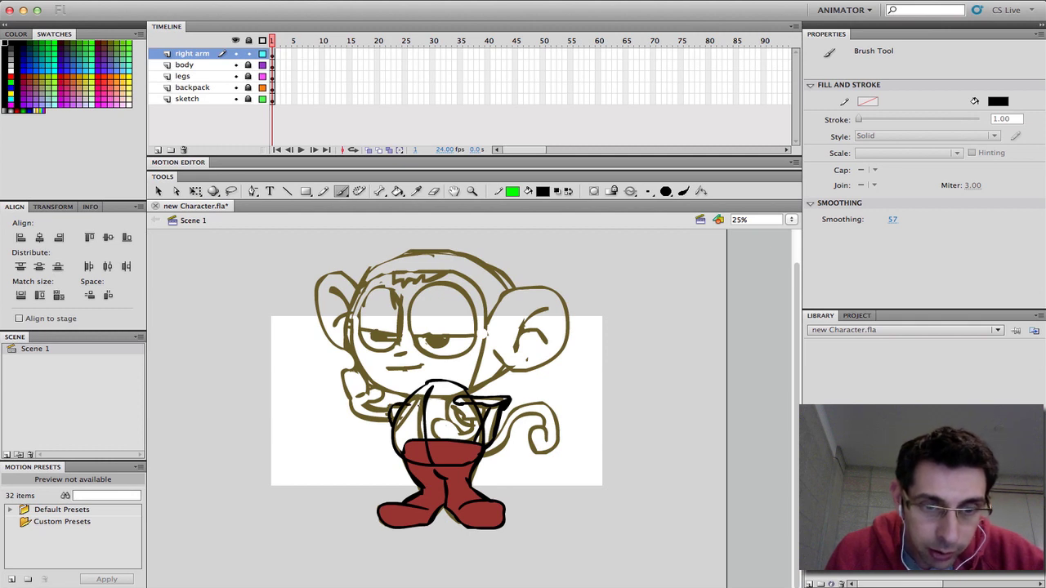
Undo the stray stroke and brush black over the right arm and raised hand.
key("ctrl+z")
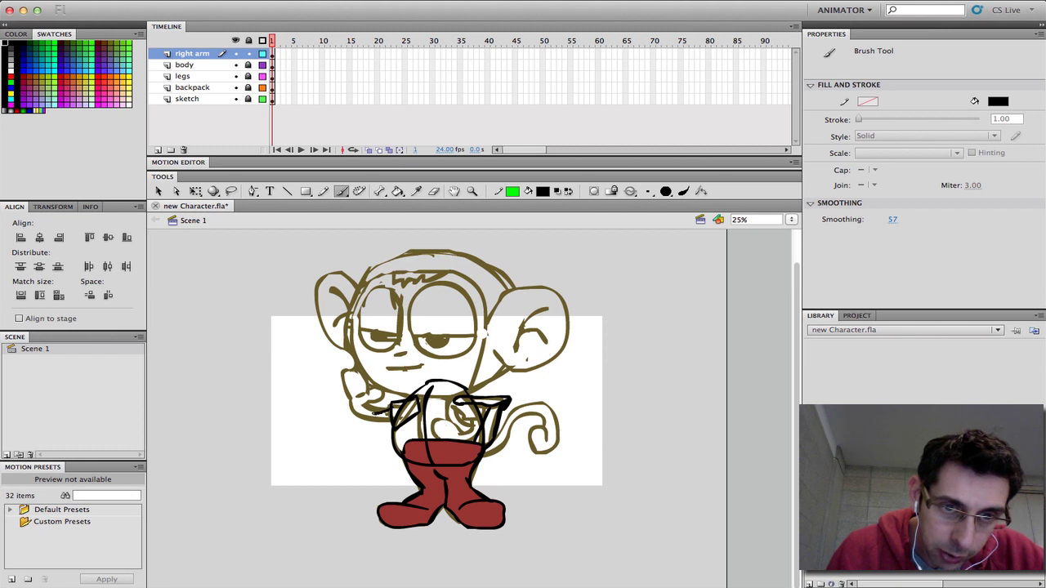
mouse_move(363, 401)
left_mouse_down()
mouse_move(381, 413)
mouse_move(367, 422)
left_mouse_up()
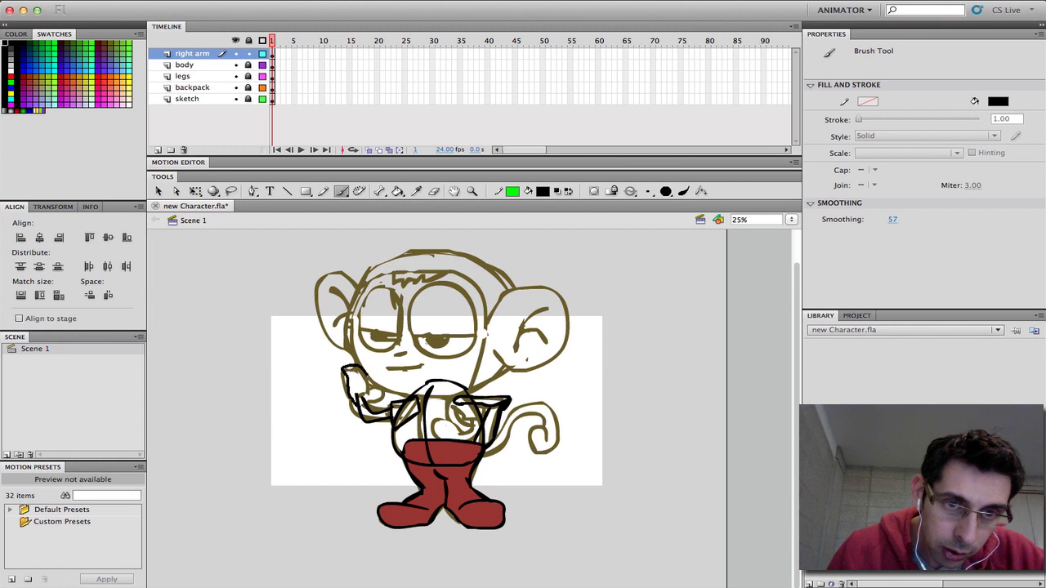
left_click_drag(343, 365, 349, 386)
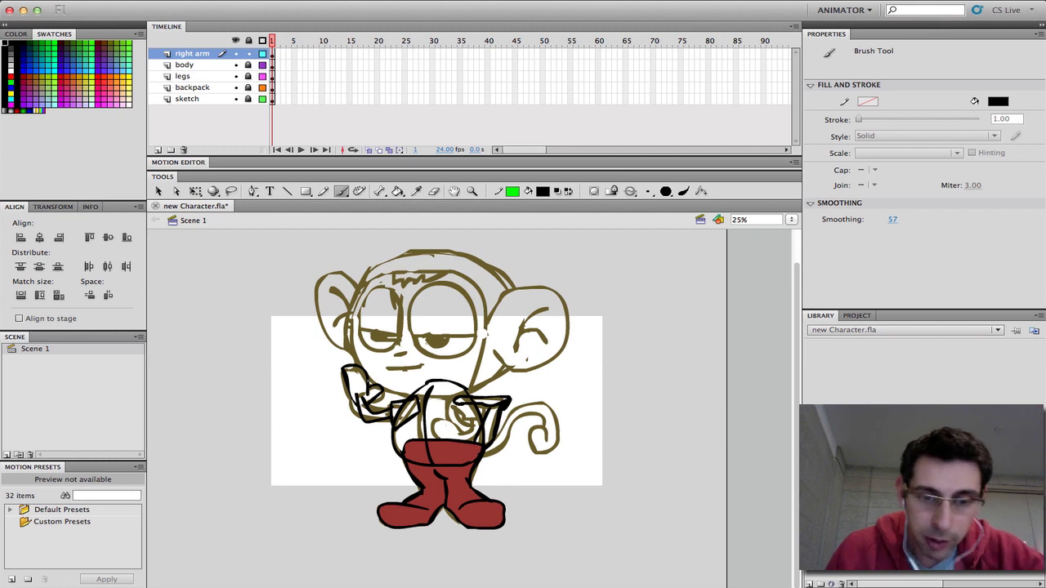
key("e")
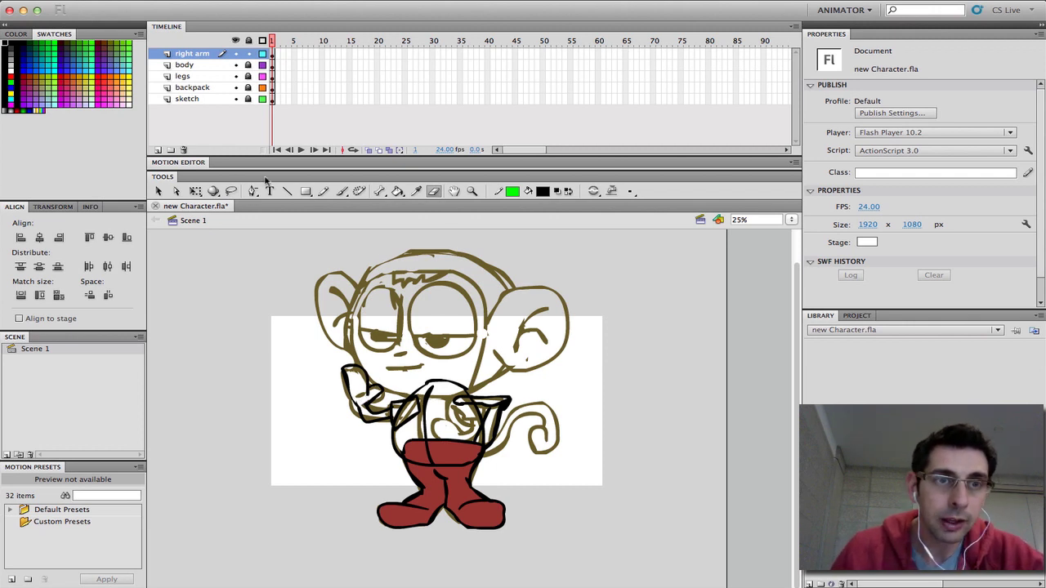
Add a new layer named 'left arm' at the top of the stack.
left_click(158, 150)
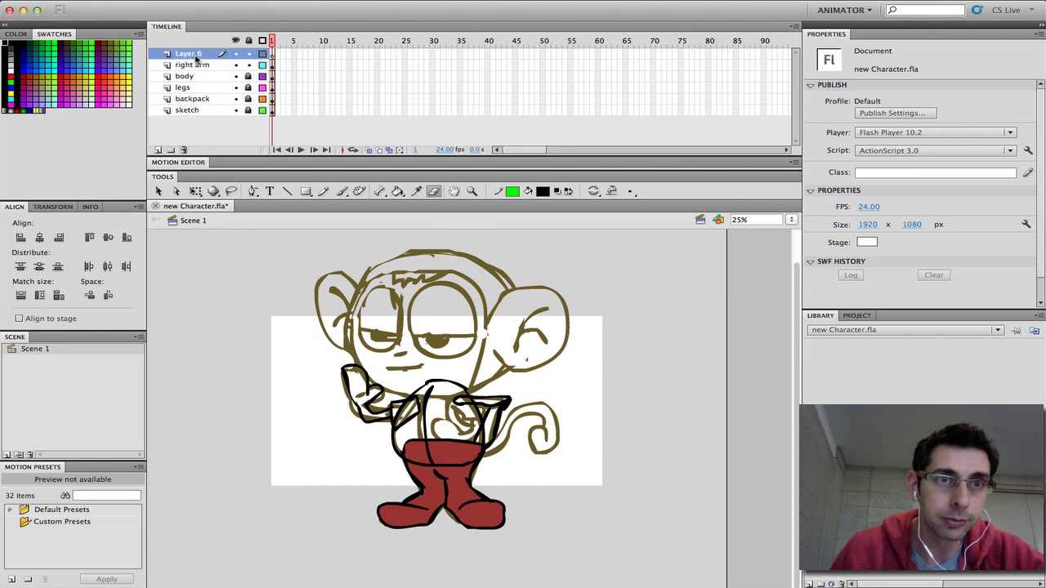
left_click(196, 55)
double_click(197, 55)
type("le")
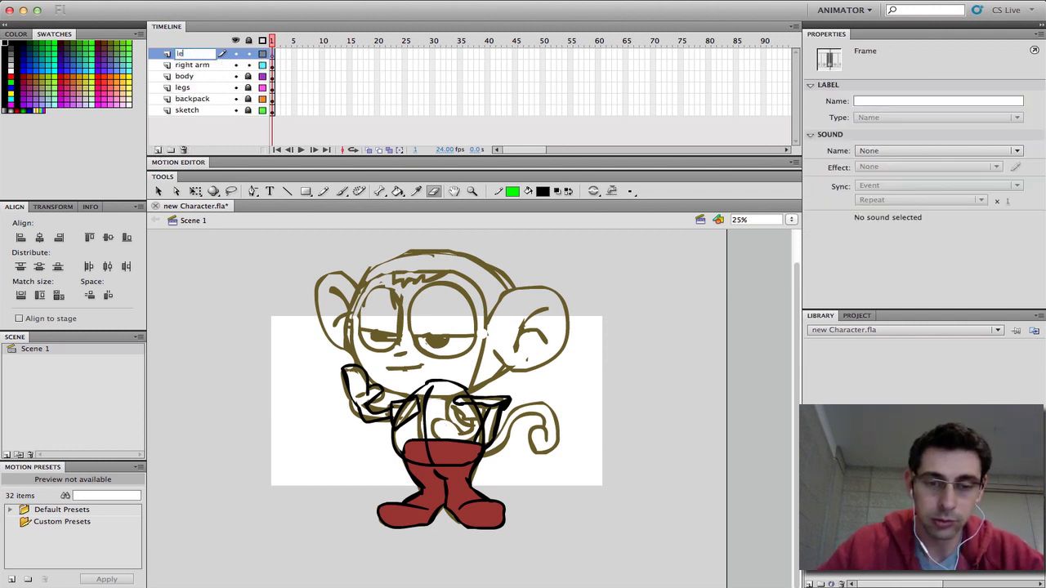
type("ft arm")
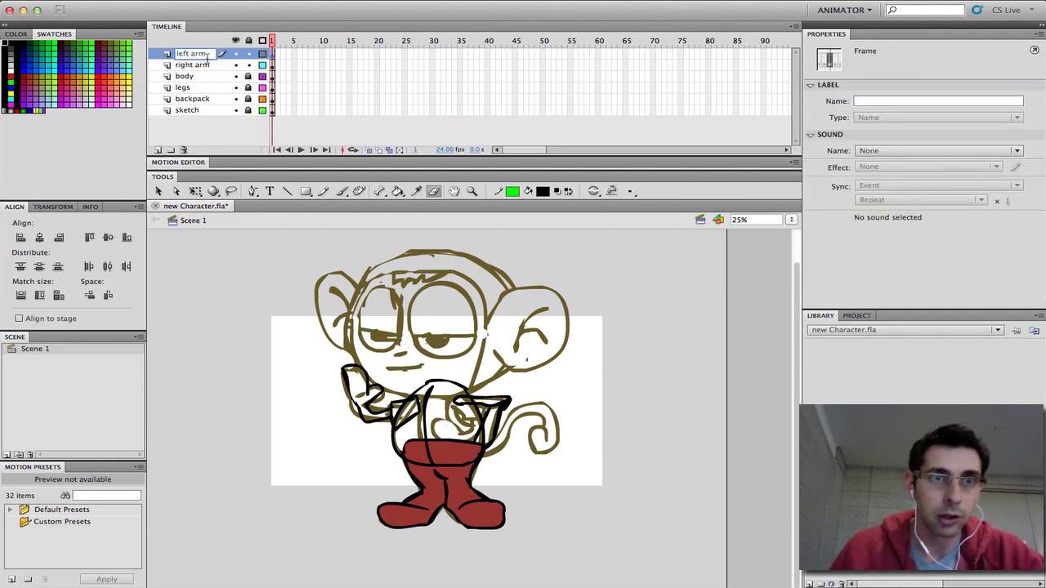
key("Return")
Move the 'right arm' layer below 'body' and lock it.
left_click(188, 67)
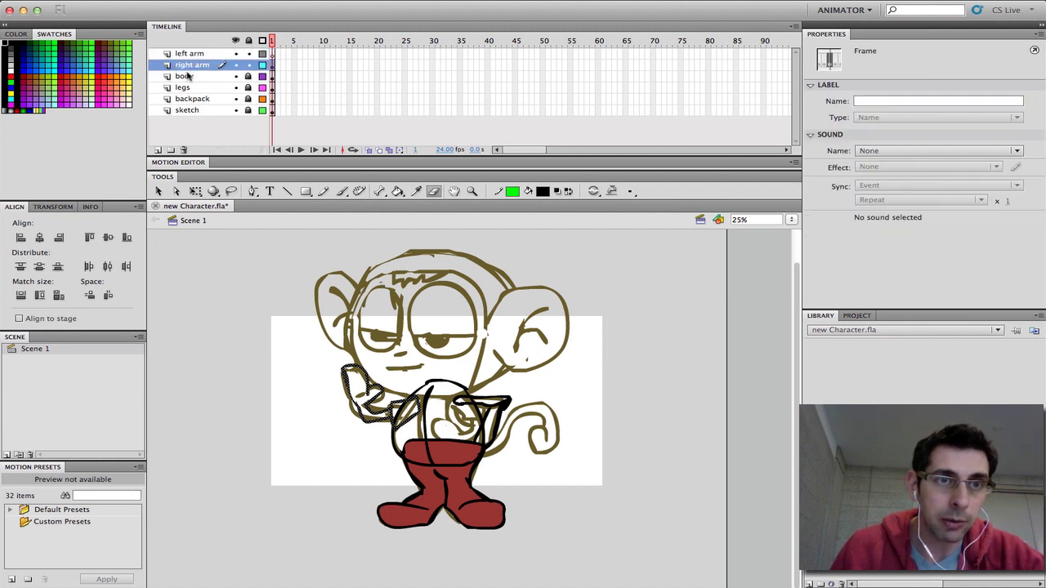
left_click_drag(169, 66, 172, 83)
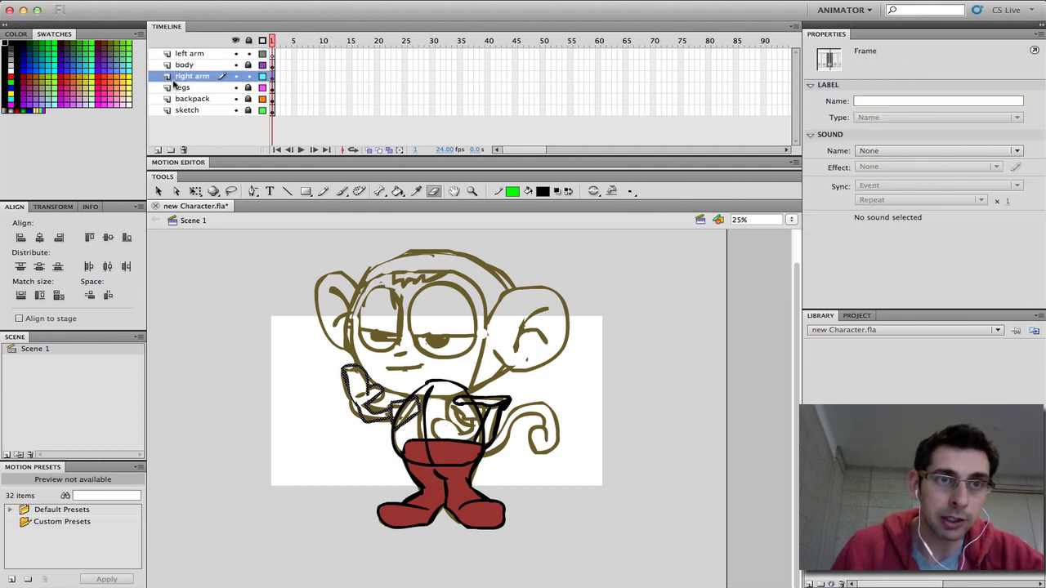
left_click(249, 76)
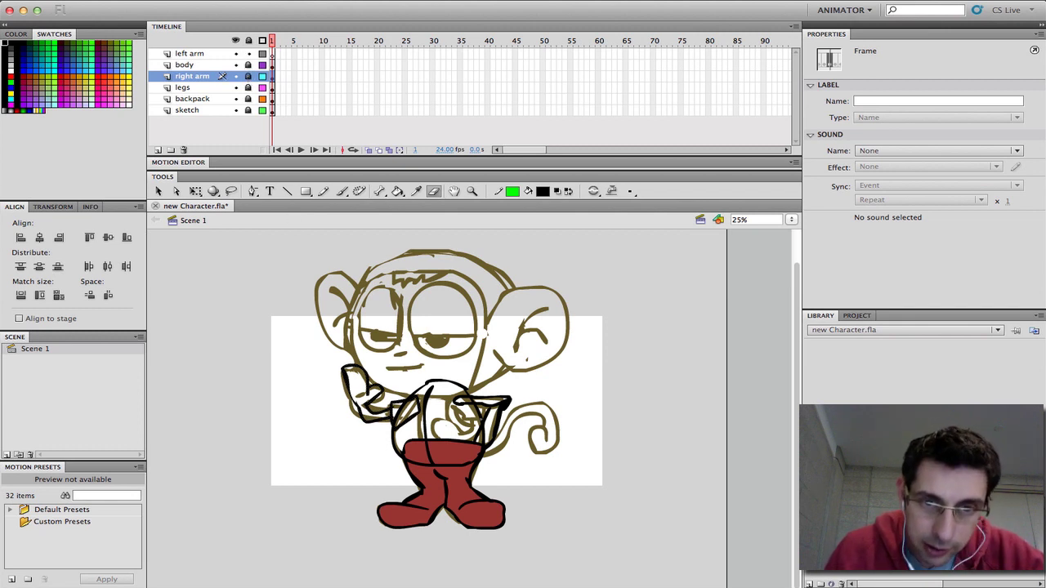
left_click(462, 394)
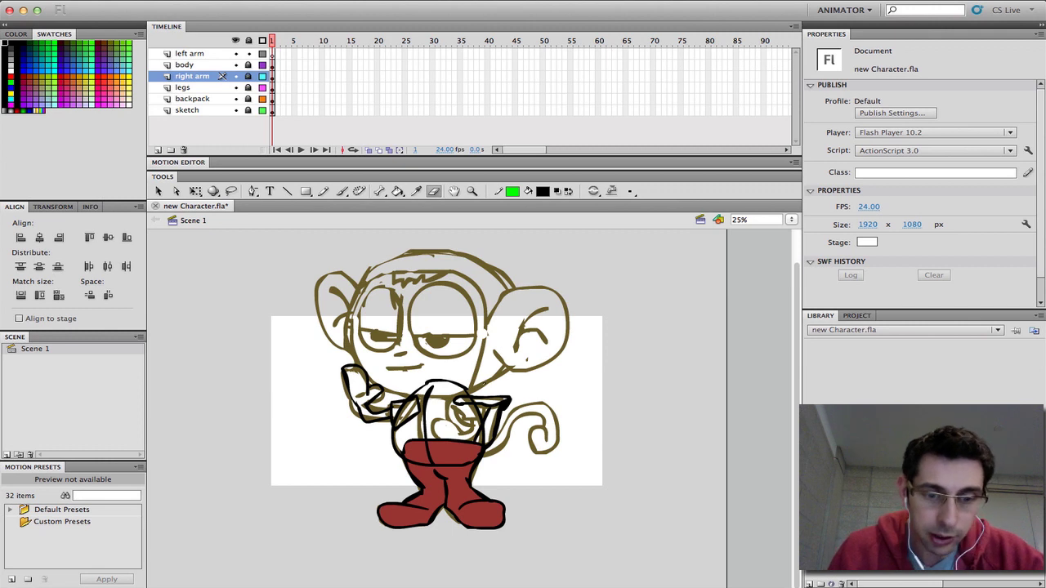
key("b")
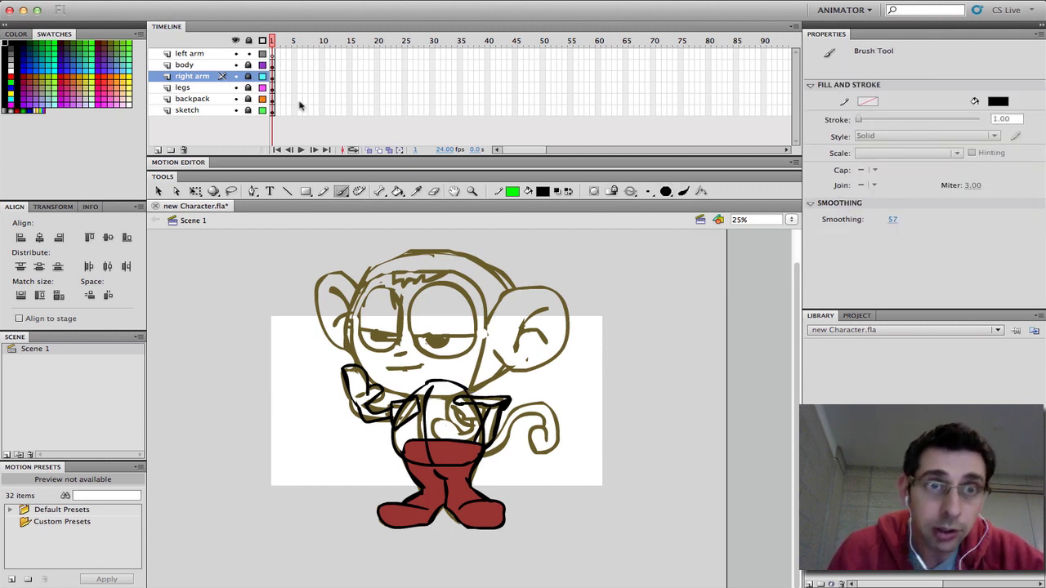
Brush short black strokes over the left arm on the 'left arm' layer, redoing one.
left_click(229, 55)
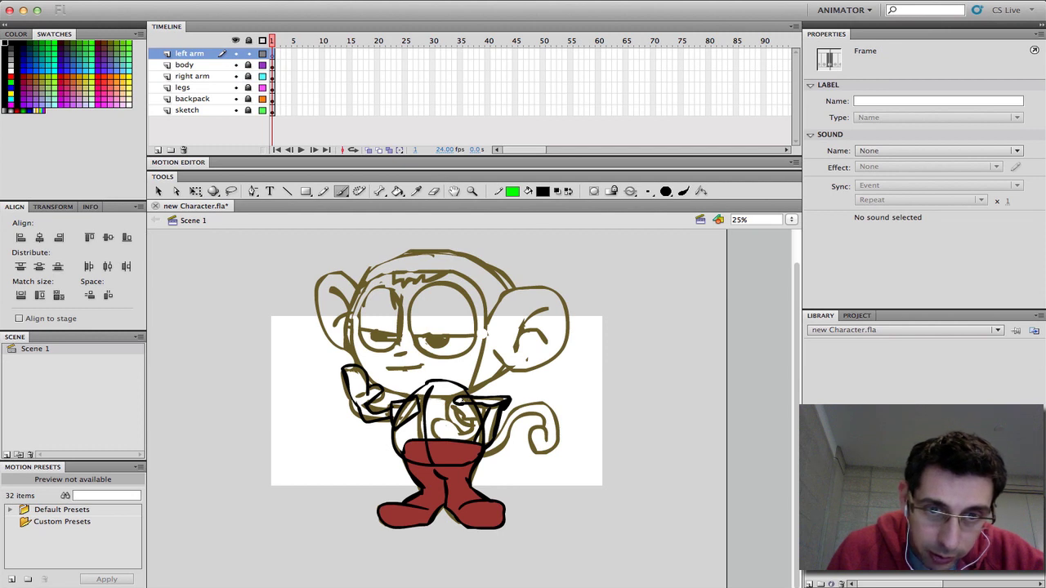
key("b")
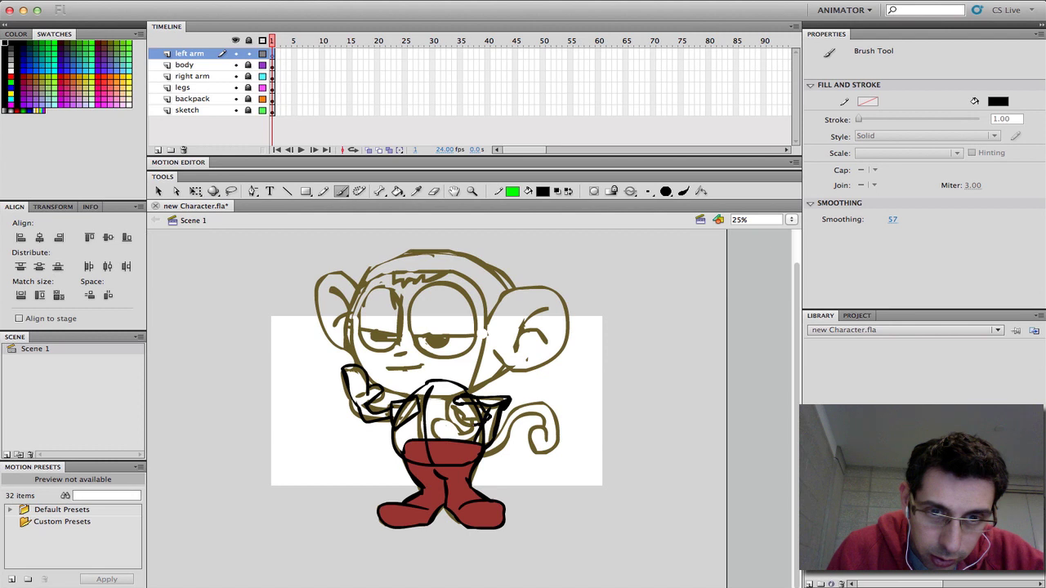
left_click_drag(465, 421, 459, 408)
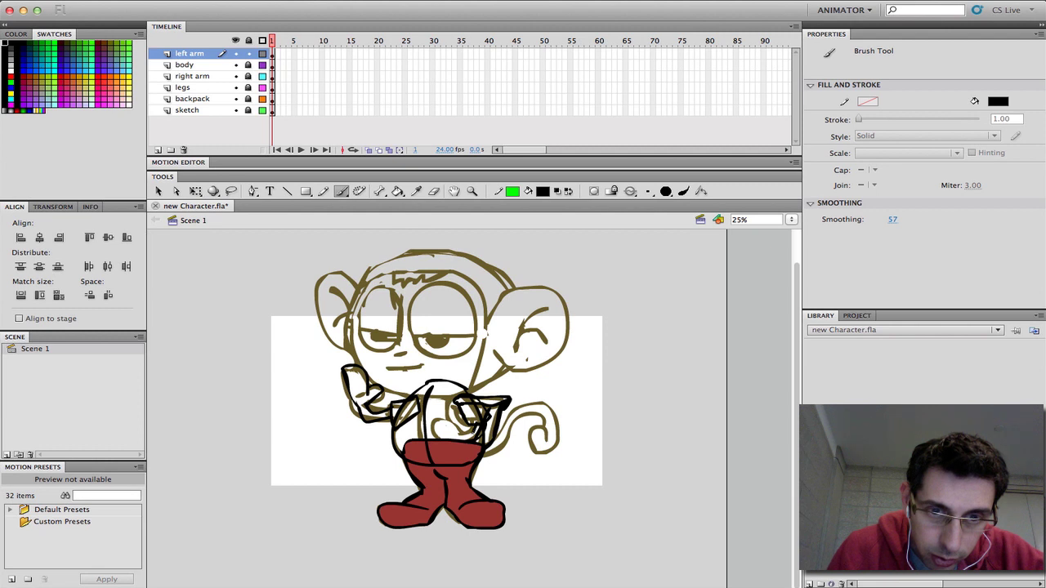
key("ctrl+z")
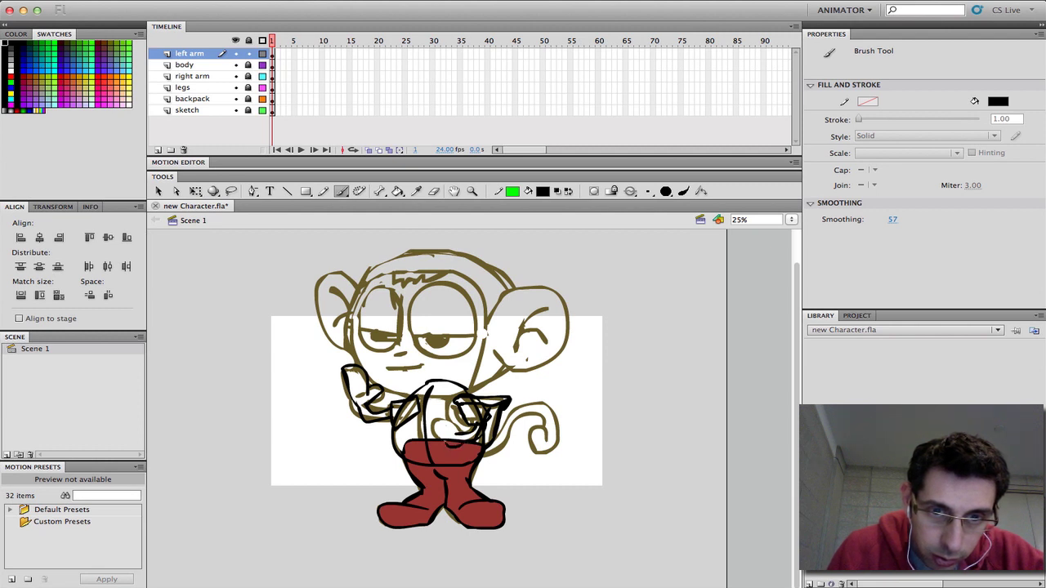
left_click_drag(438, 433, 440, 425)
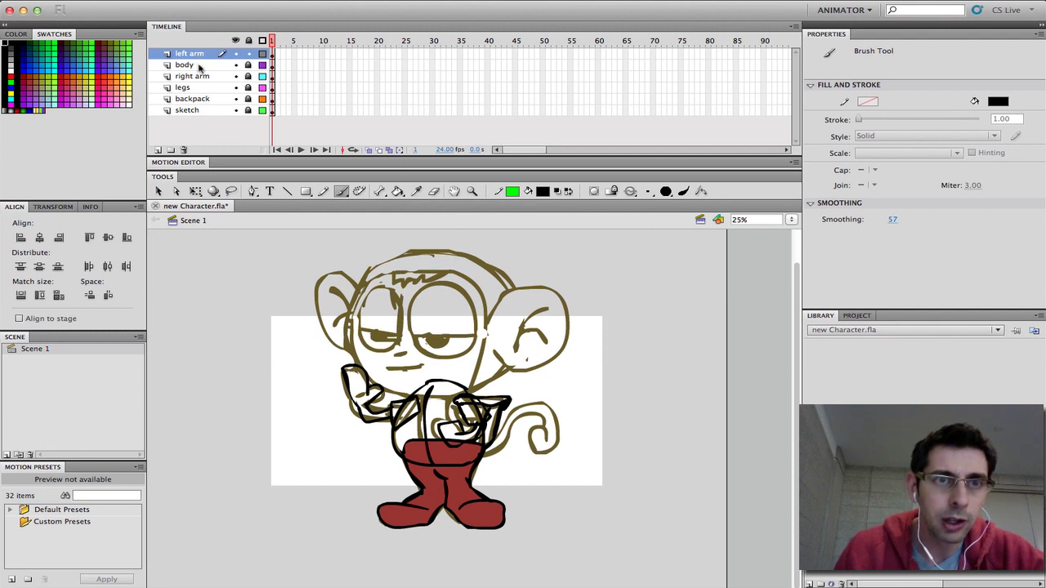
Lock 'left arm' and add a new layer named 'tail' beneath the body layer.
left_click(248, 55)
left_click(204, 66)
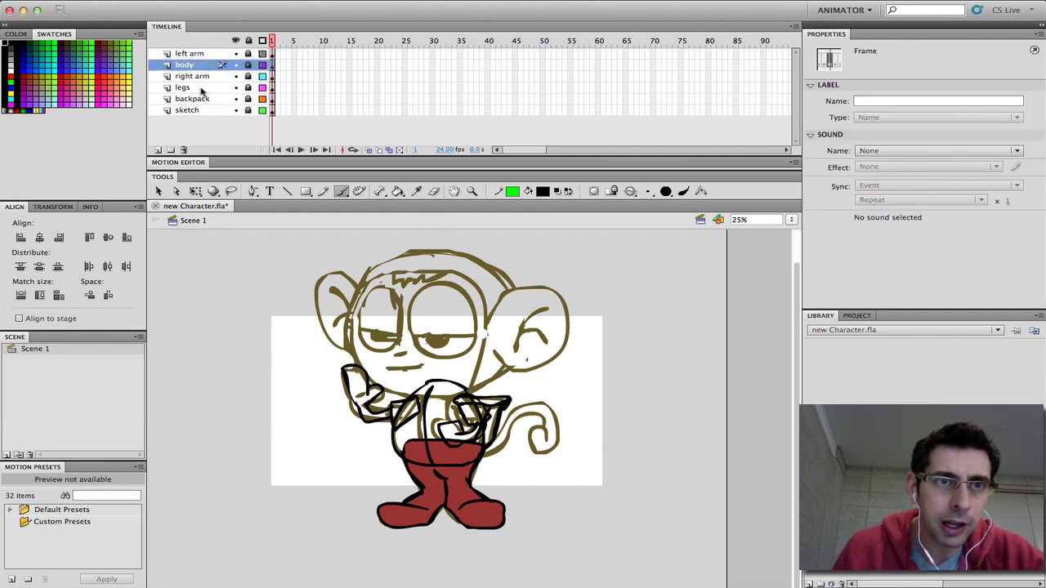
left_click(158, 150)
left_click_drag(192, 66, 189, 82)
double_click(188, 76)
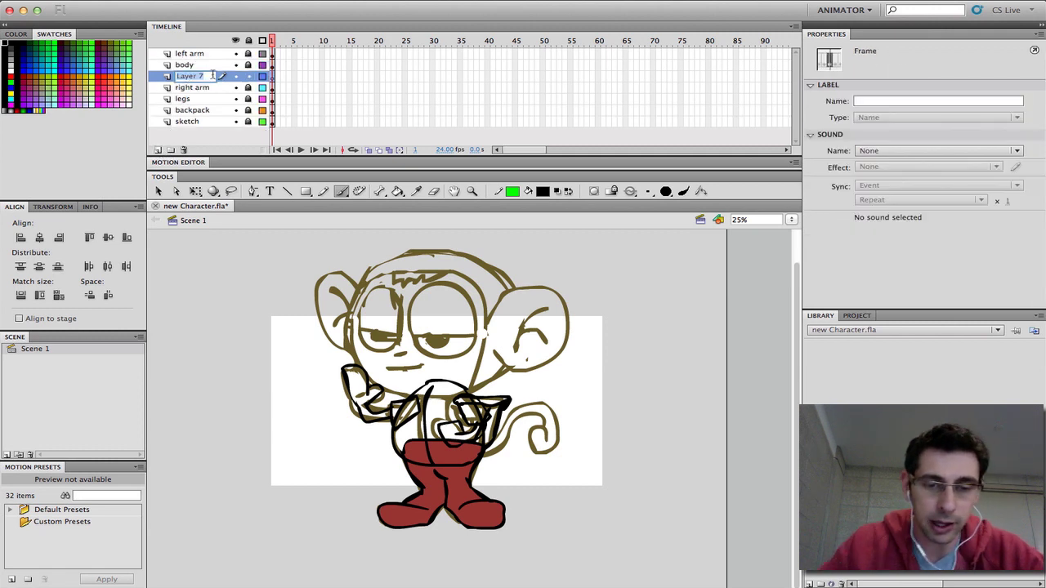
type("tail")
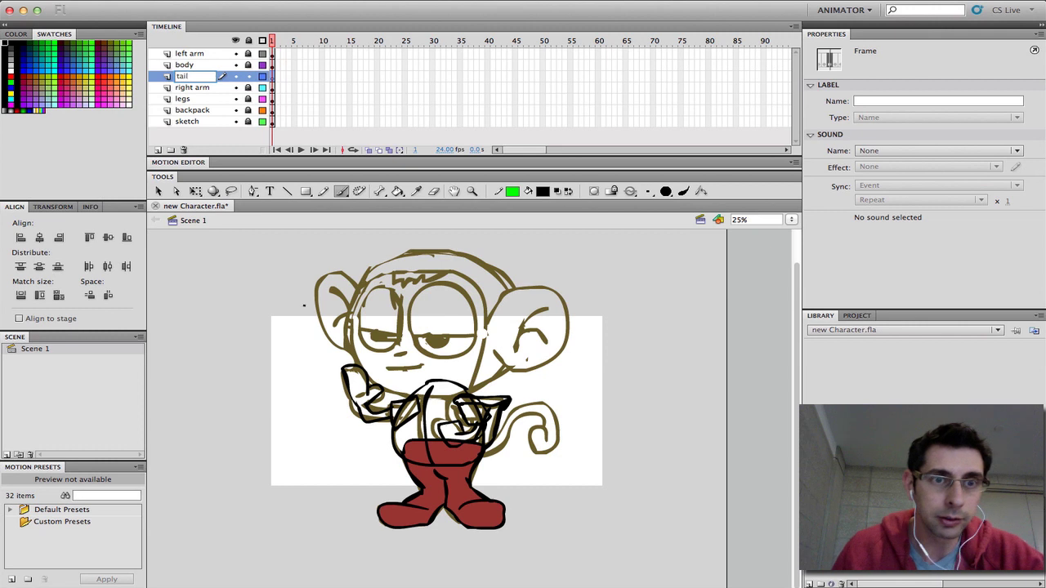
key("Return")
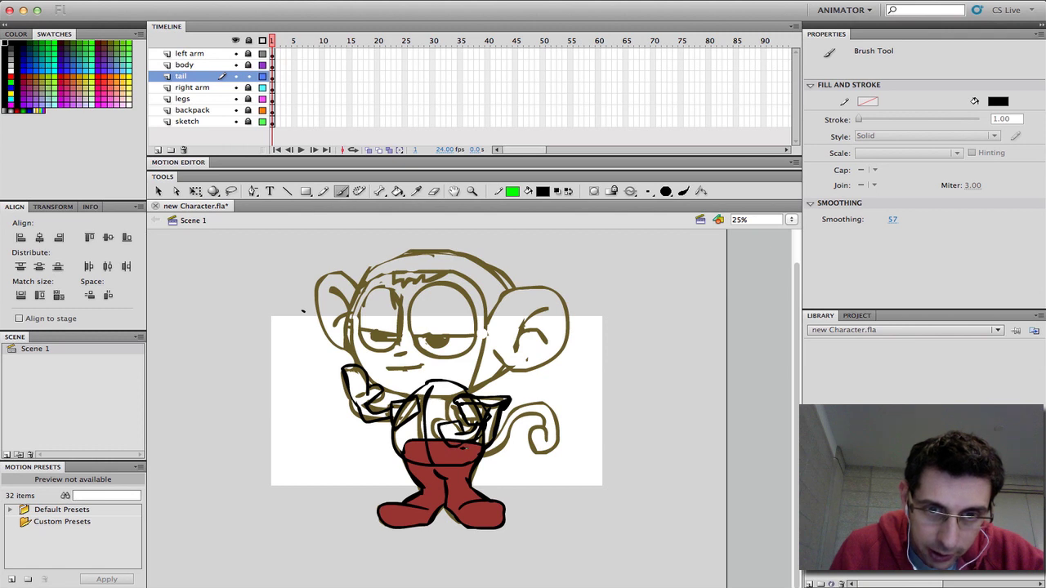
Trace the tail's base, outer curve and inner spiral in black.
left_click_drag(507, 419, 525, 402)
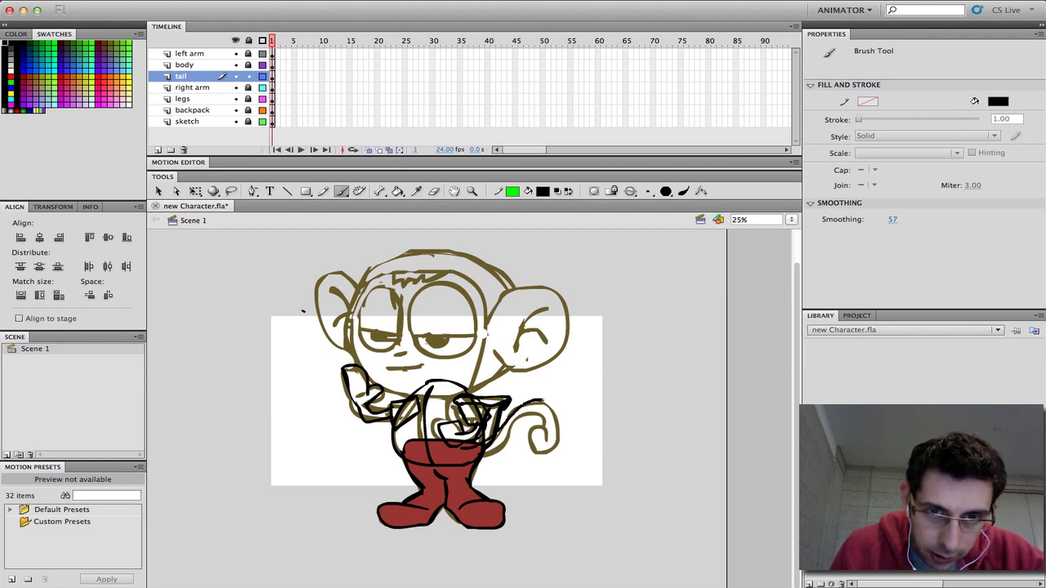
left_click_drag(563, 443, 536, 457)
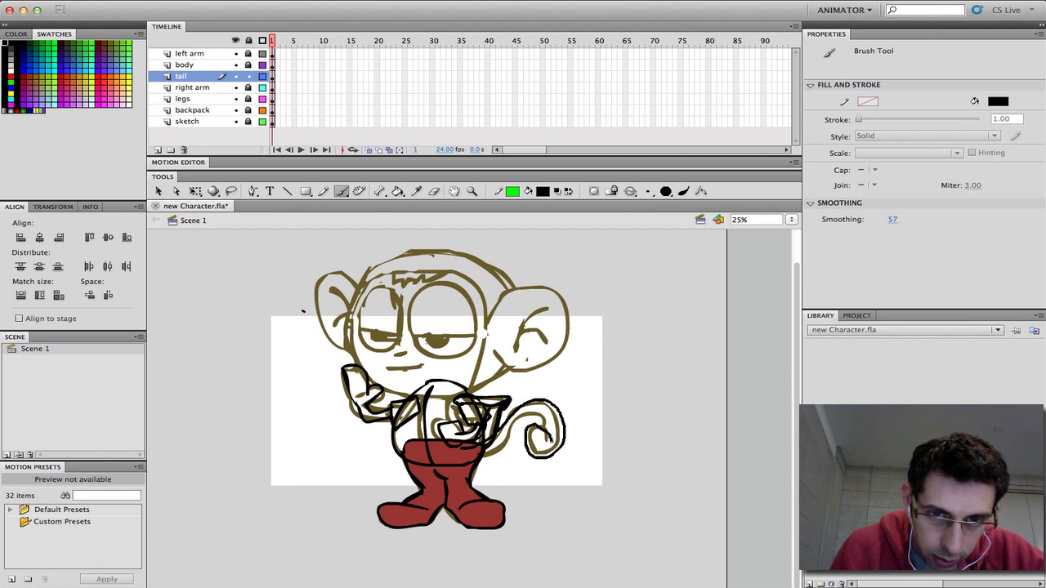
mouse_move(500, 402)
left_mouse_down()
mouse_move(564, 426)
mouse_move(550, 434)
left_mouse_up()
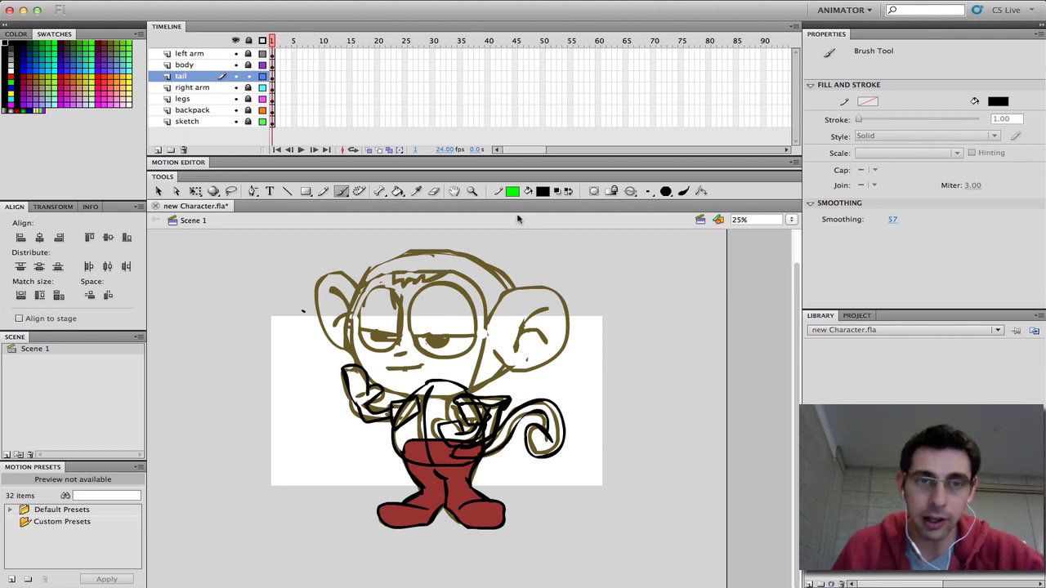
Add a new layer named 'head base' above 'left arm' and switch to the Brush.
left_click(205, 55)
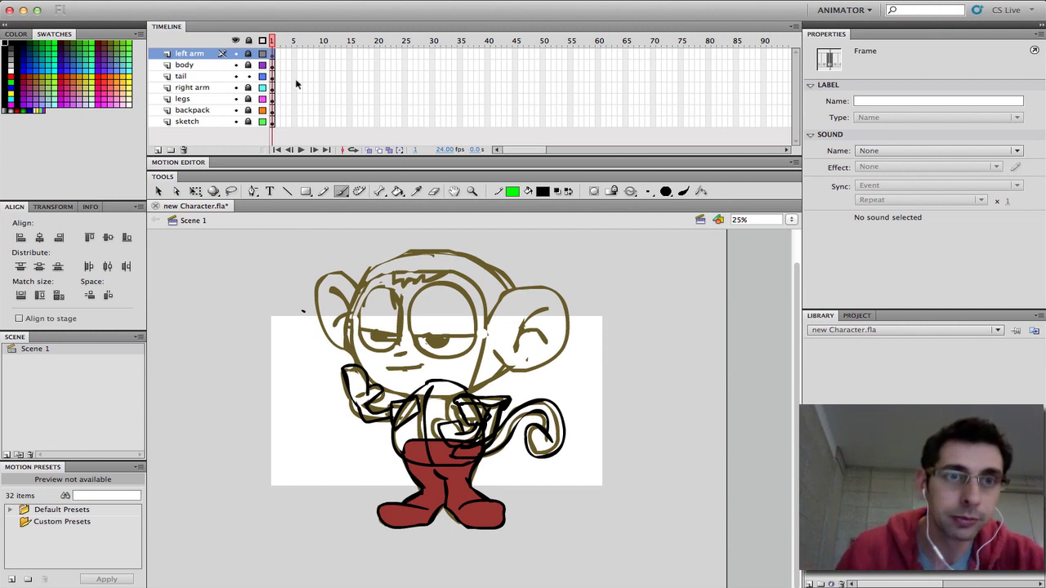
left_click(158, 149)
double_click(200, 54)
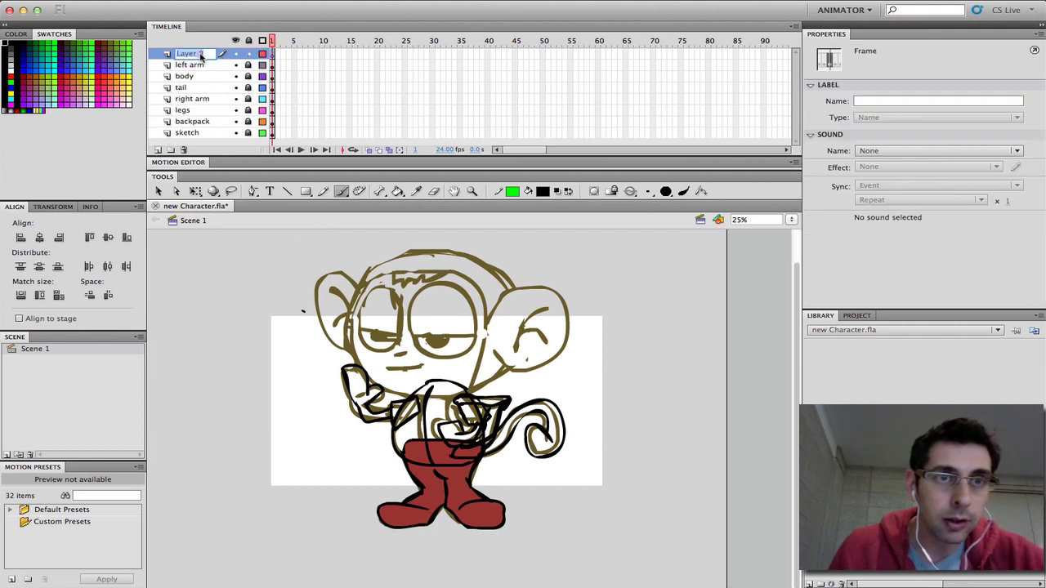
type("head base")
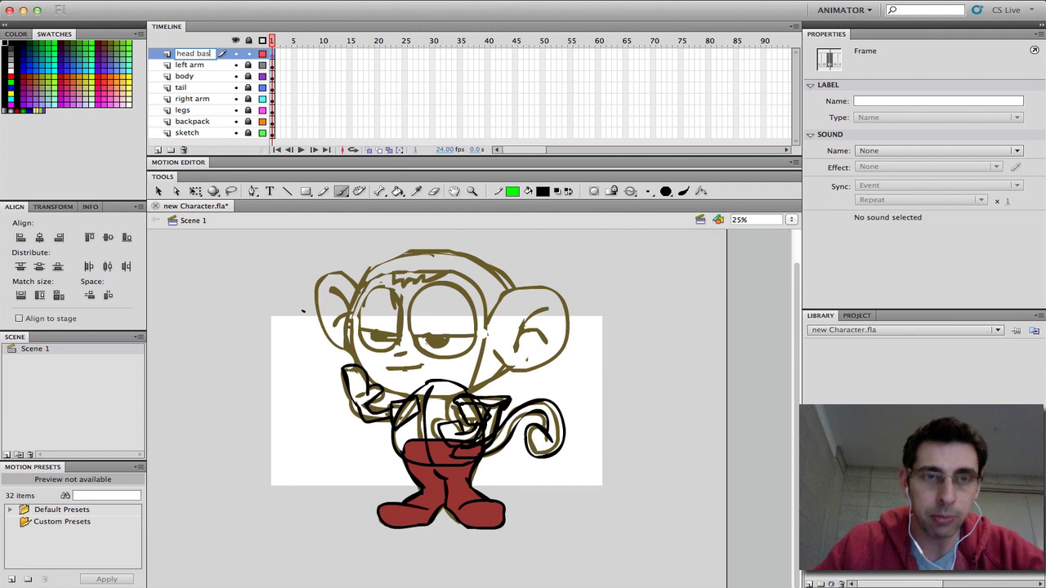
key("Return")
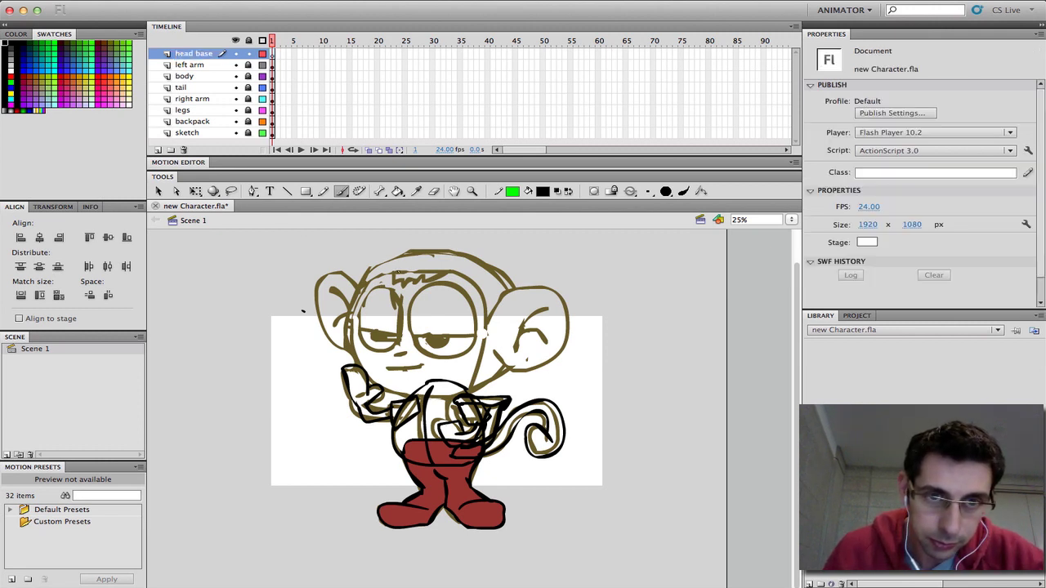
key("b")
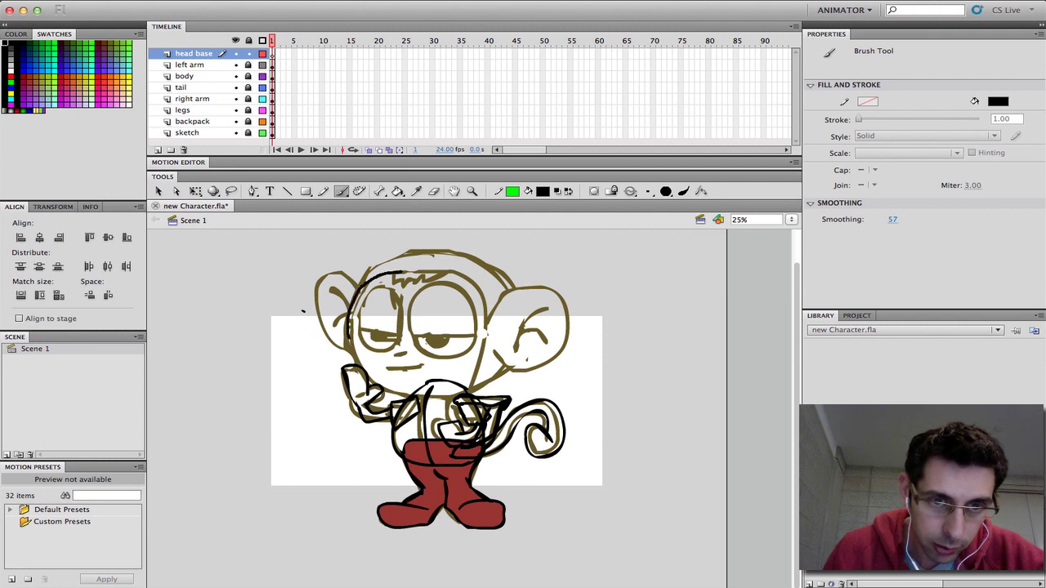